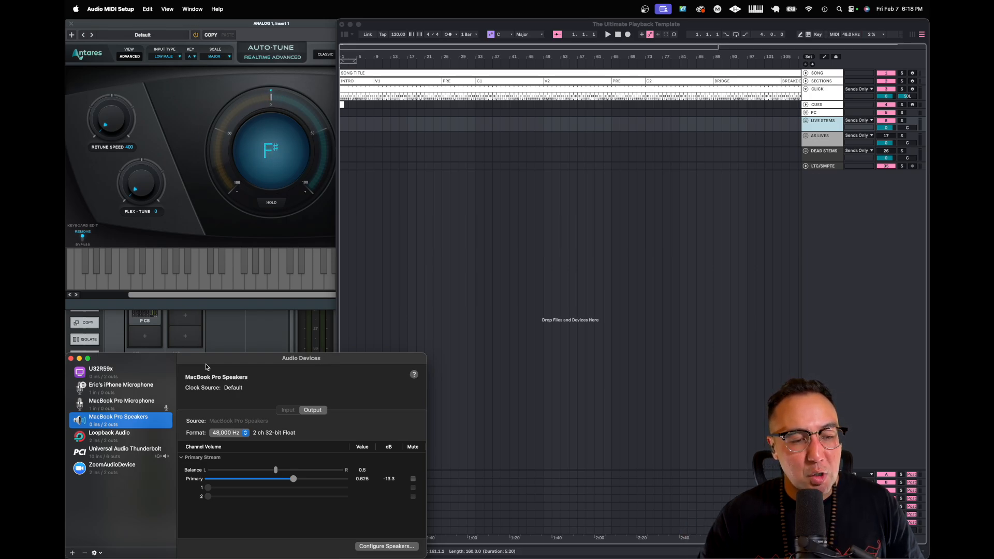
# Check the IAC Driver's online status and ports in the MIDI Studio, and close the Audio MIDI Setup windows
pyautogui.click(193, 10)
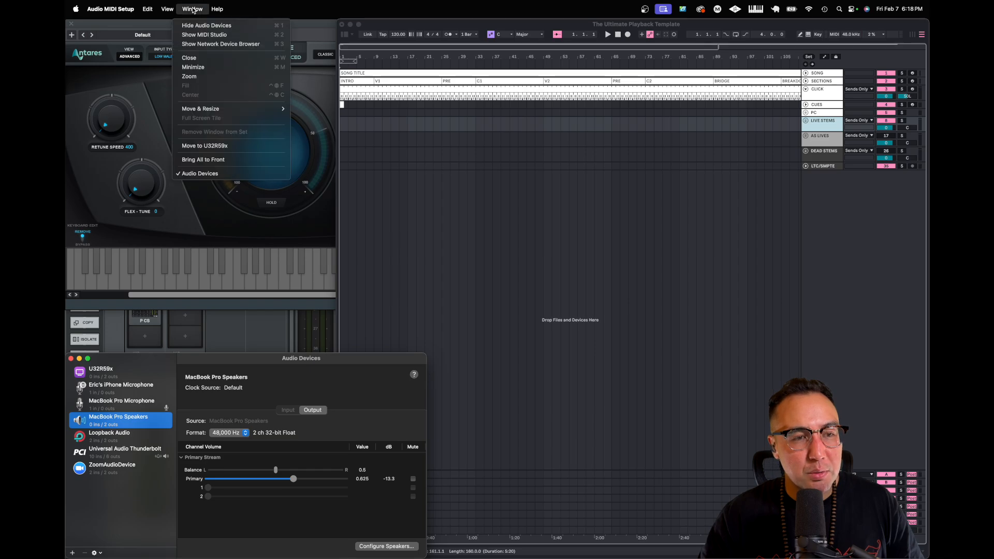
pyautogui.click(202, 35)
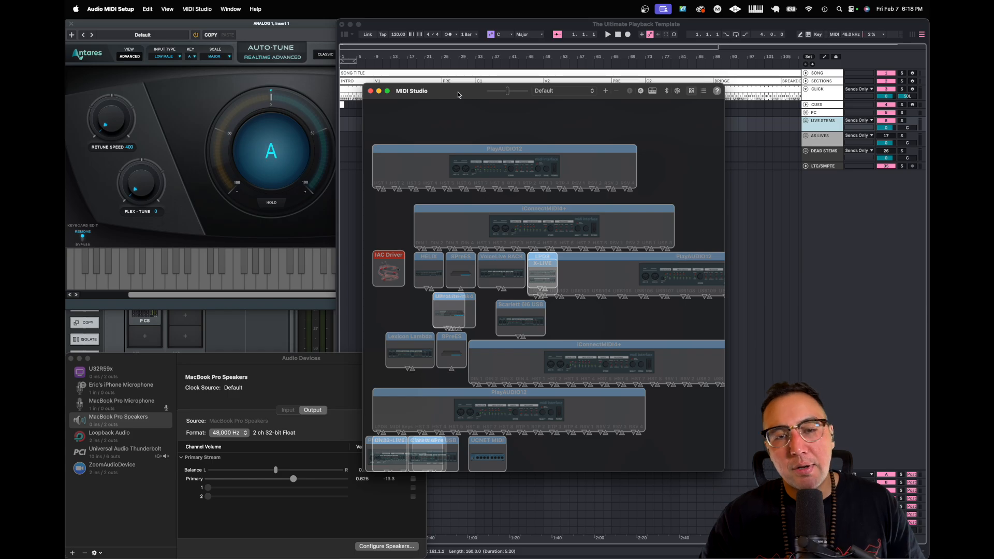
pyautogui.moveTo(455, 94); pyautogui.dragTo(454, 89)
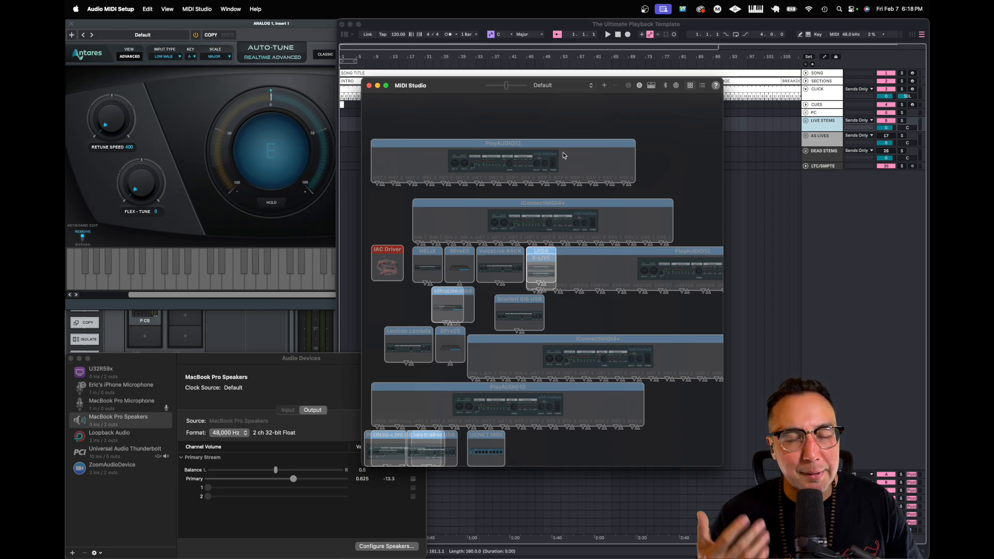
pyautogui.doubleClick(390, 253)
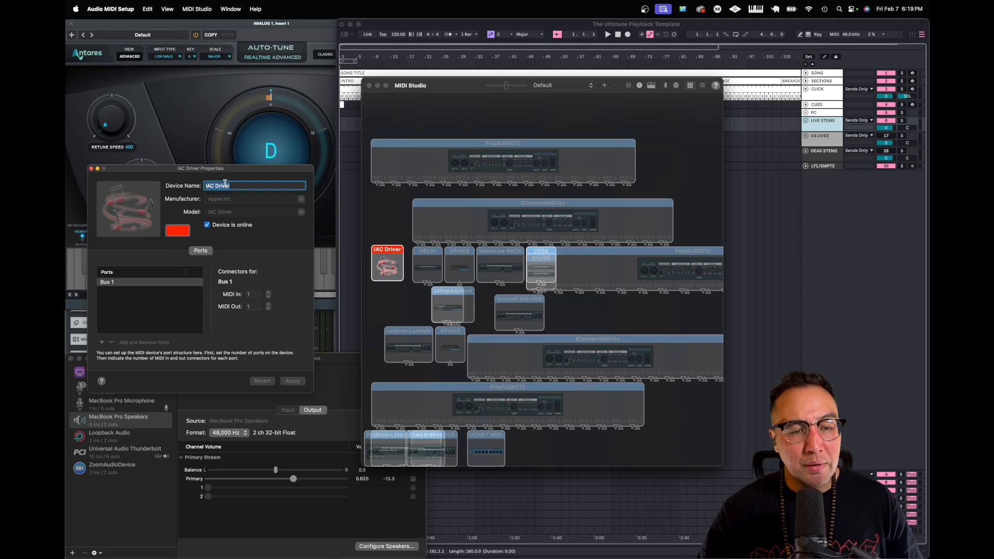
pyautogui.click(91, 169)
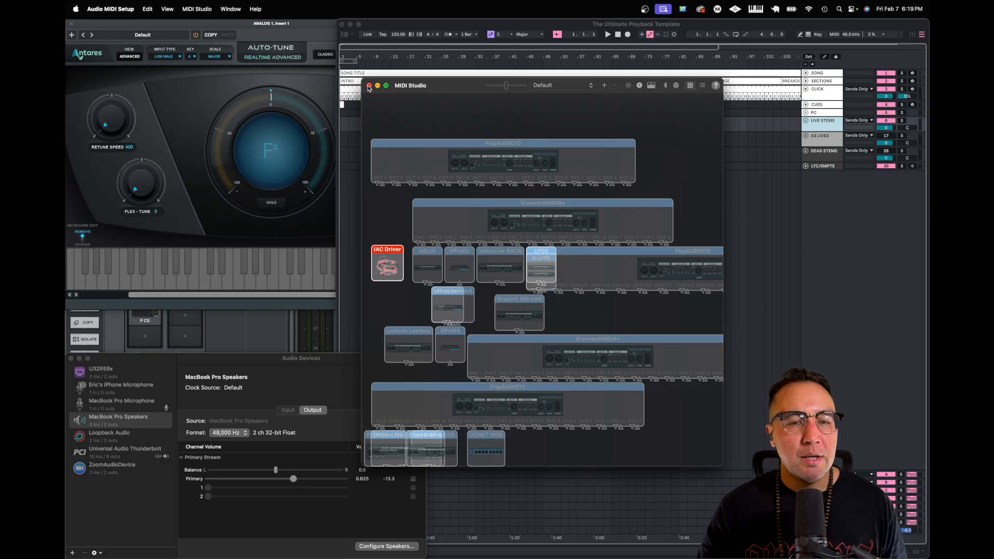
pyautogui.click(369, 86)
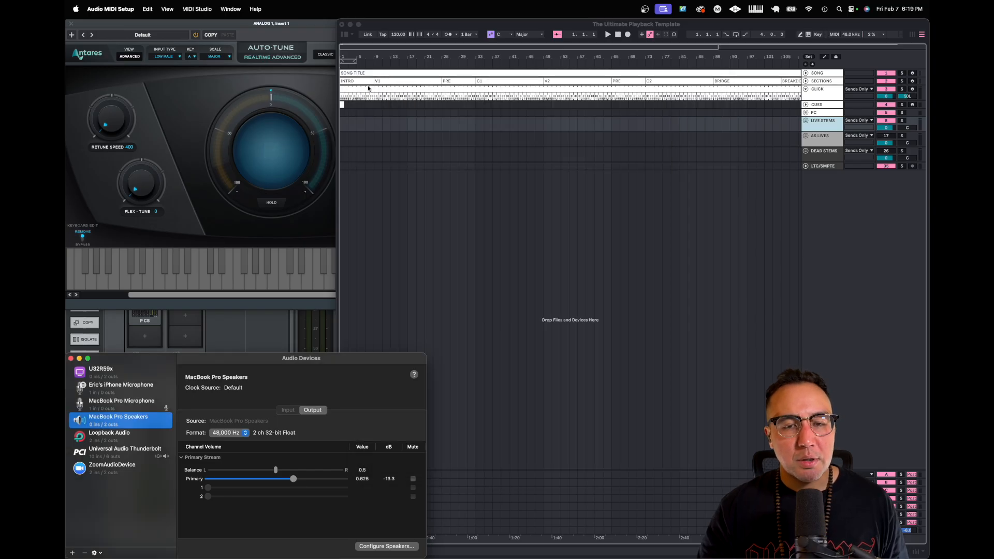
pyautogui.click(71, 359)
# Switch to UAD Console and set its MIDI device to IAC Driver Bus 1
pyautogui.click(231, 421)
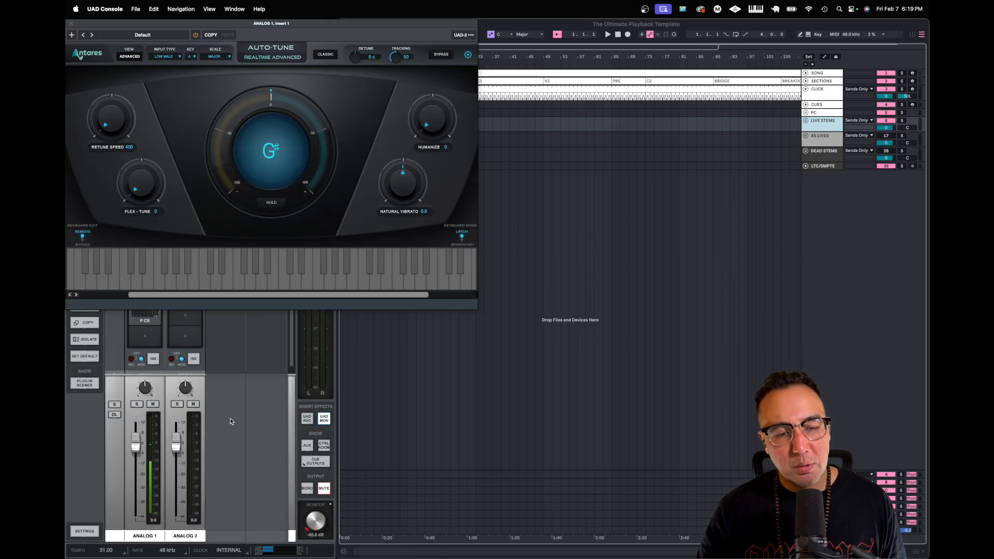
pyautogui.click(91, 534)
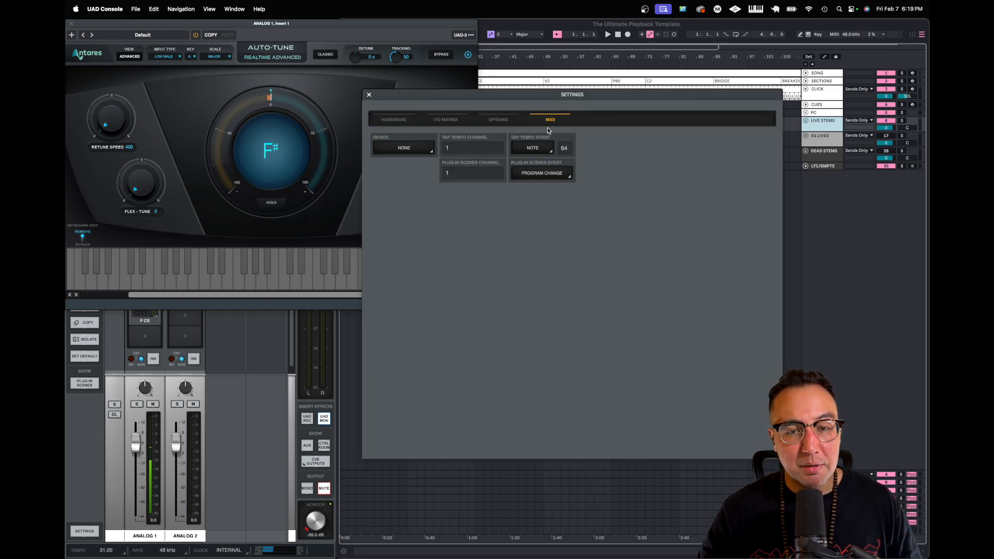
pyautogui.click(410, 149)
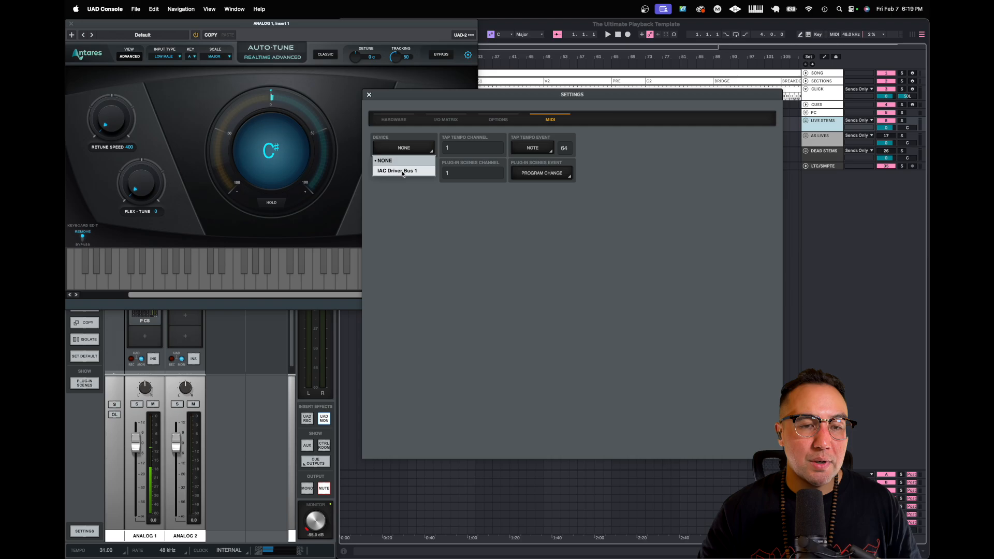
pyautogui.click(403, 172)
pyautogui.click(369, 95)
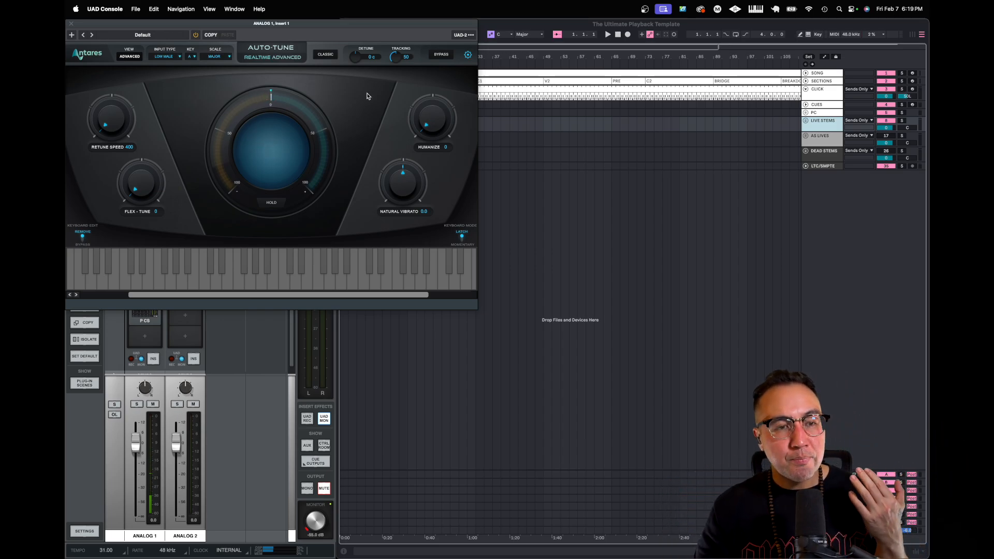
# Save MIDI control assignments for Auto-Tune on Analog 1: Retune Speed CC 15, Key 16, Scale 17 and Flex-Tune 18
pyautogui.click(71, 23)
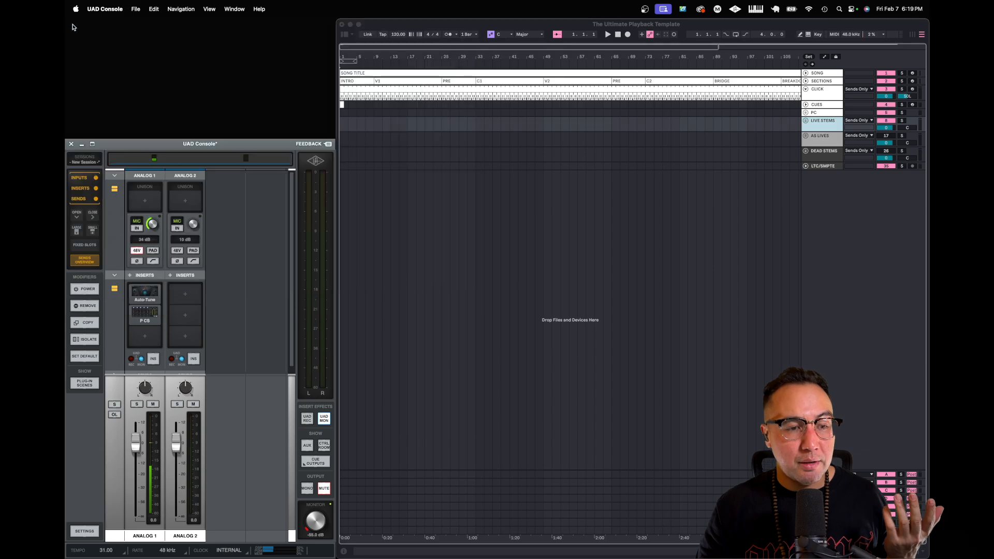
pyautogui.click(145, 294)
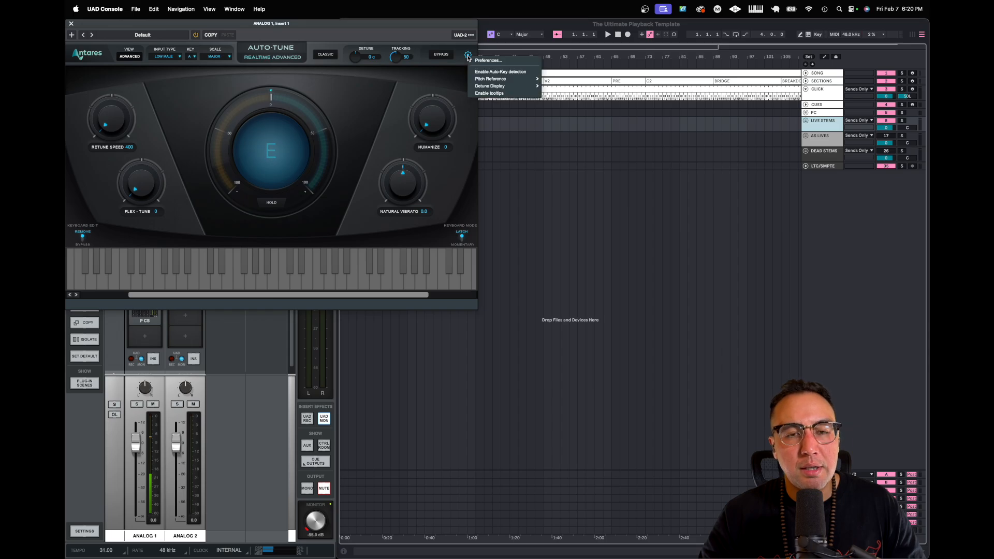
pyautogui.click(468, 57)
pyautogui.click(477, 62)
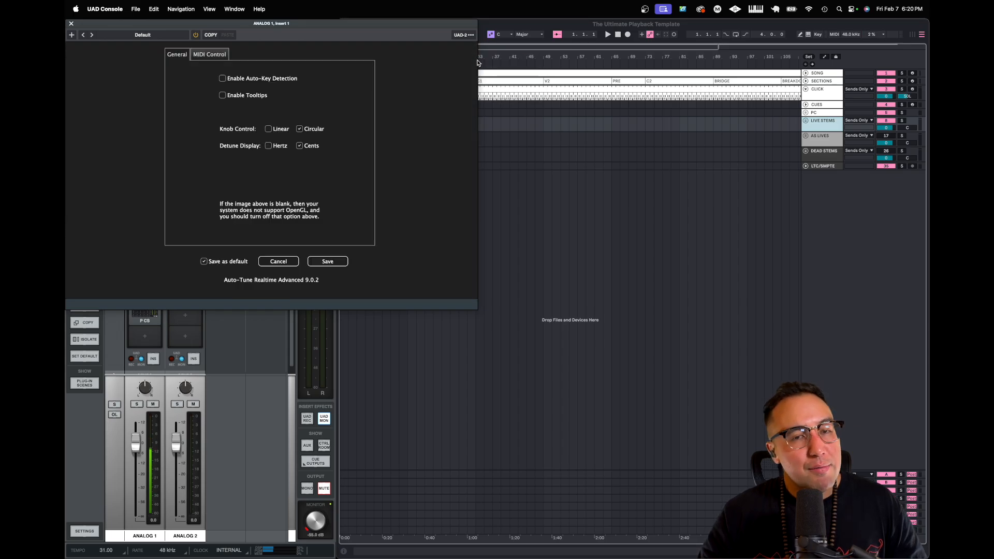
pyautogui.click(211, 55)
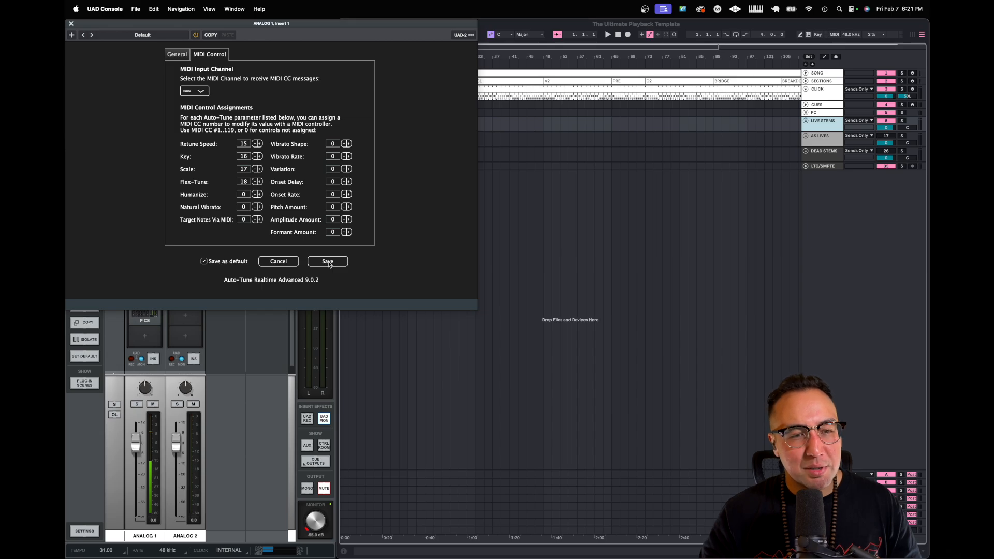
pyautogui.click(327, 262)
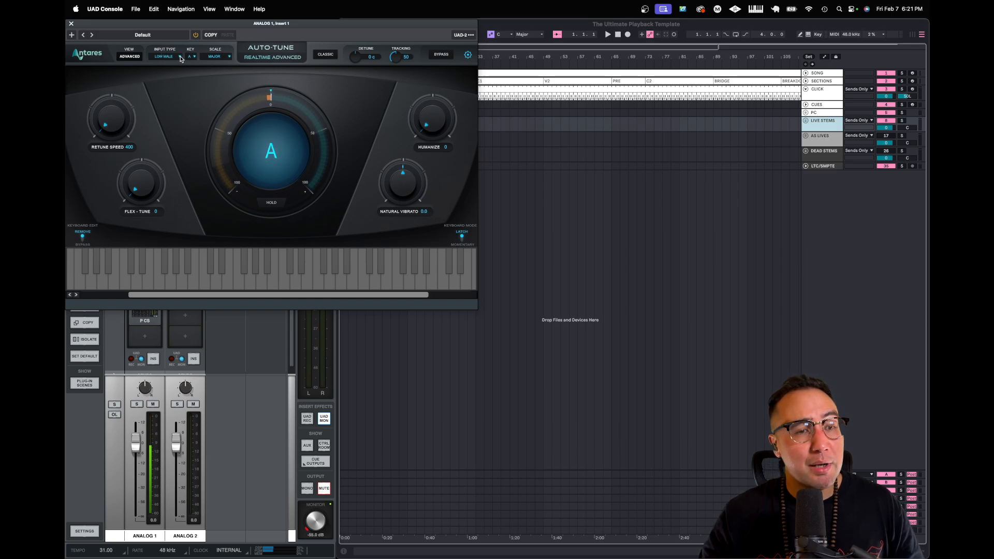
pyautogui.click(180, 57)
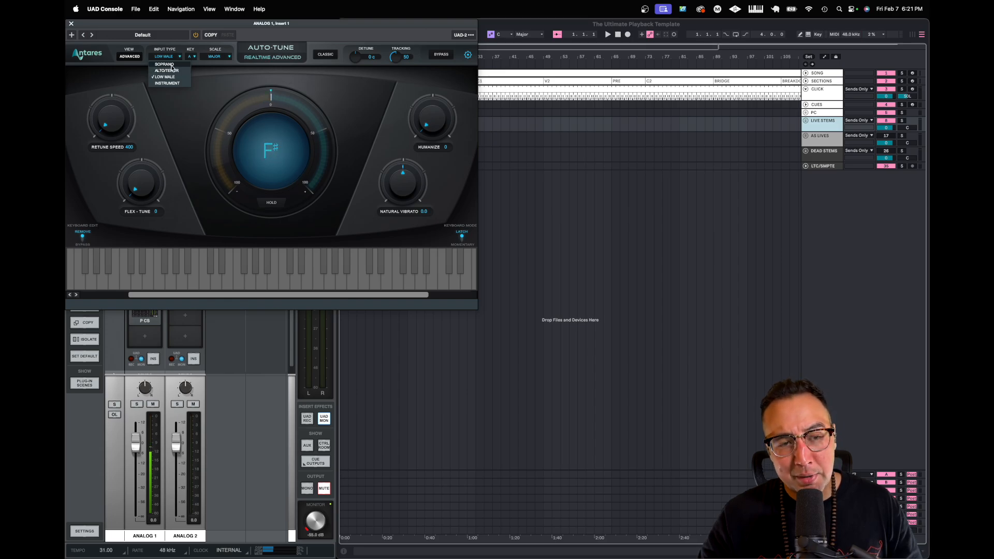
pyautogui.click(197, 85)
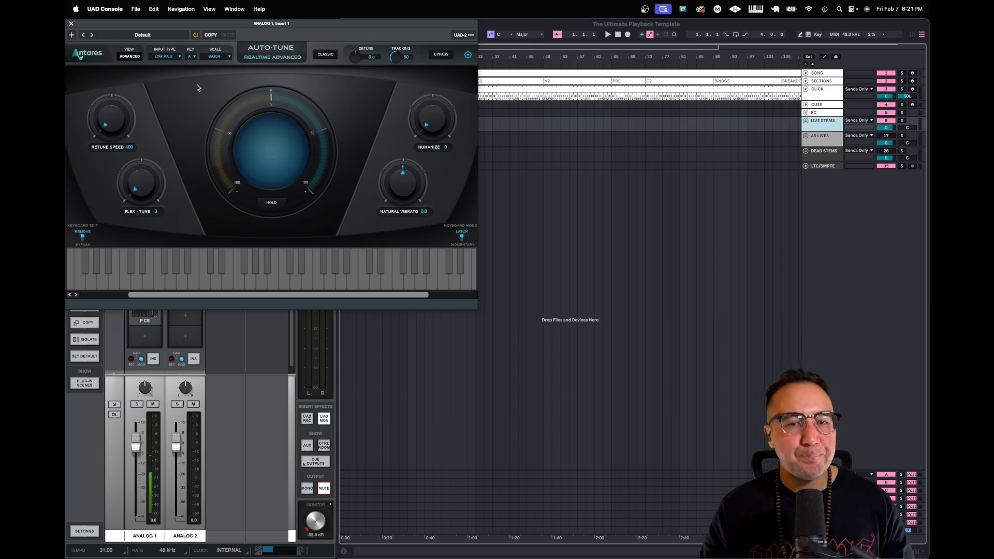
# Switch to Ableton Live and review the IAC Driver port settings under Link, Tempo & MIDI
pyautogui.click(488, 25)
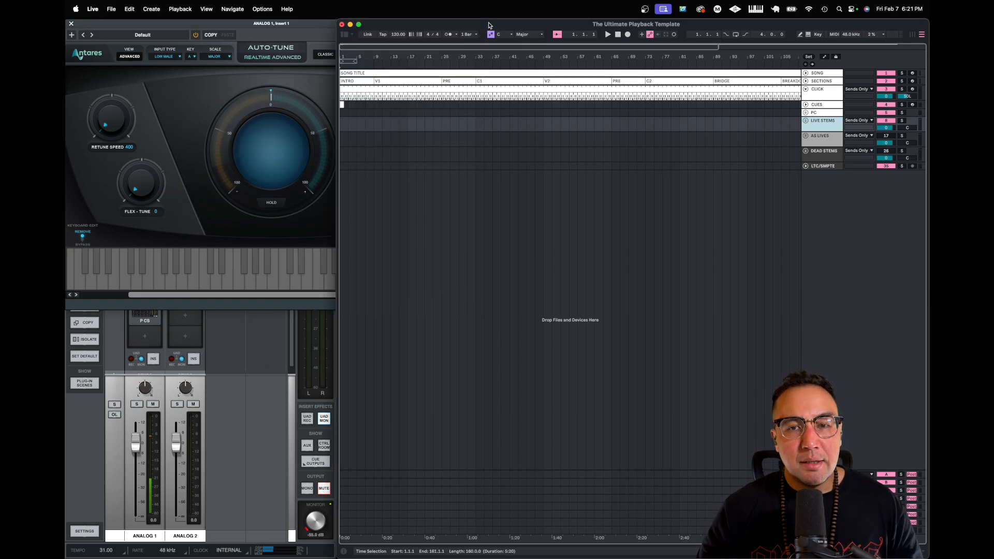
pyautogui.click(93, 10)
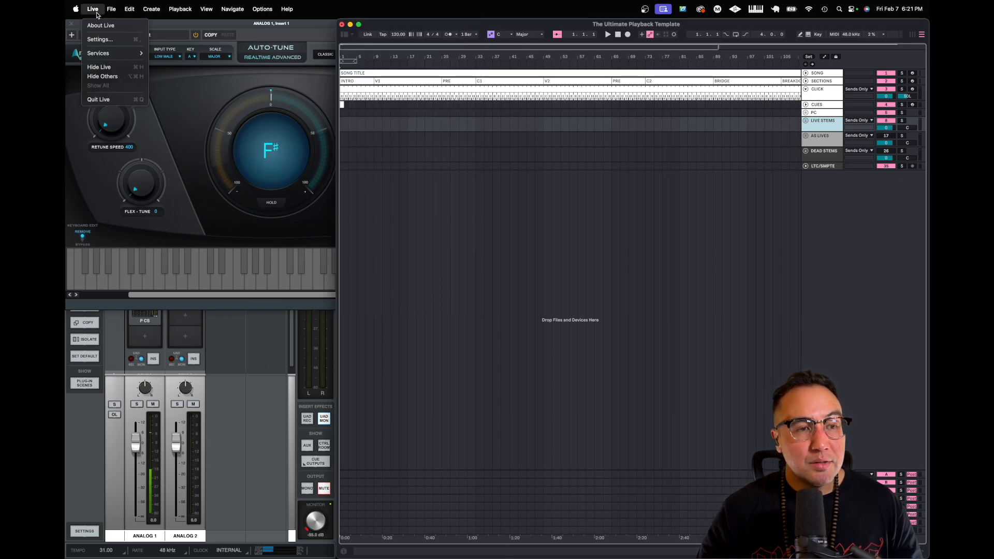
pyautogui.click(100, 39)
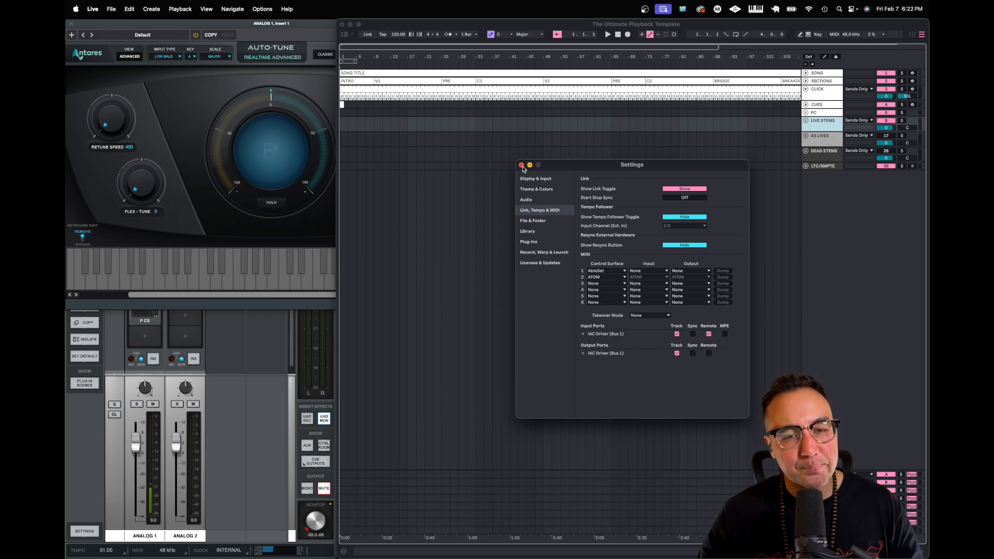
pyautogui.click(522, 165)
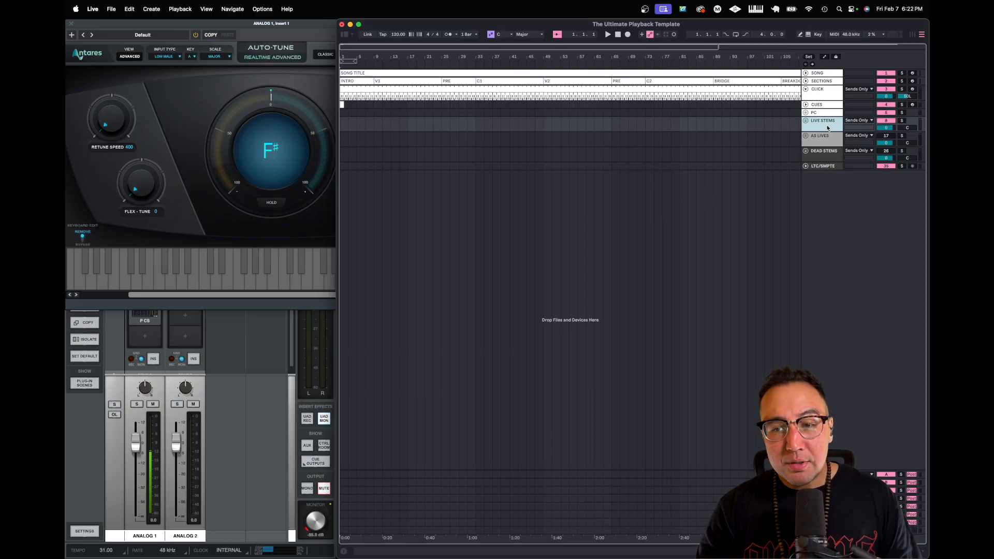
# Insert a MIDI track below the PC track and route its output to IAC Driver (Bus 1)
pyautogui.click(822, 114)
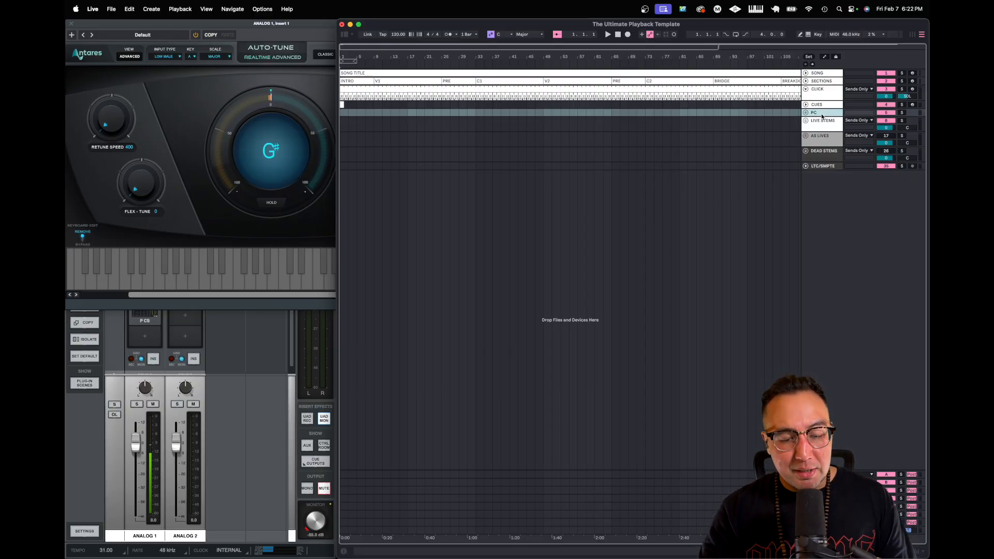
pyautogui.press('super+shift+t')
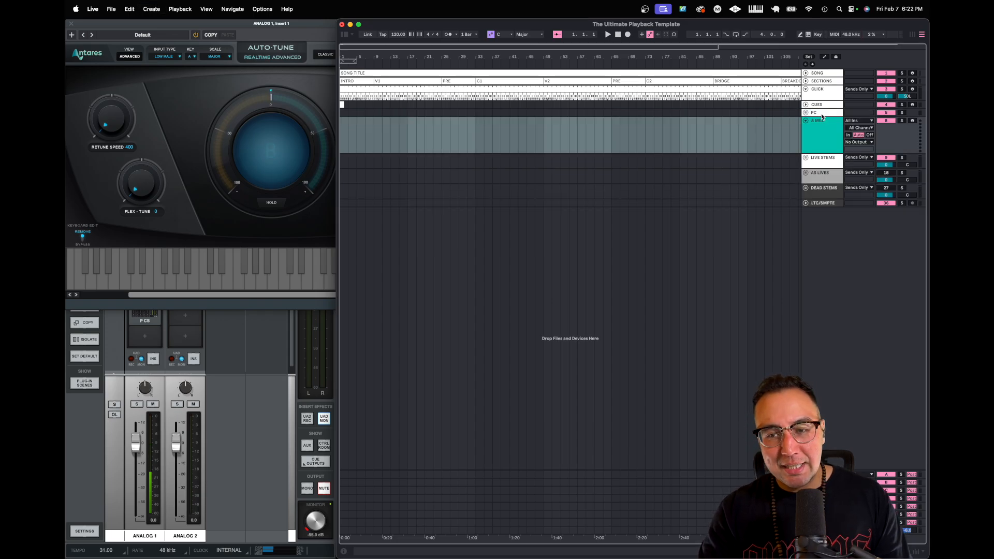
pyautogui.click(823, 141)
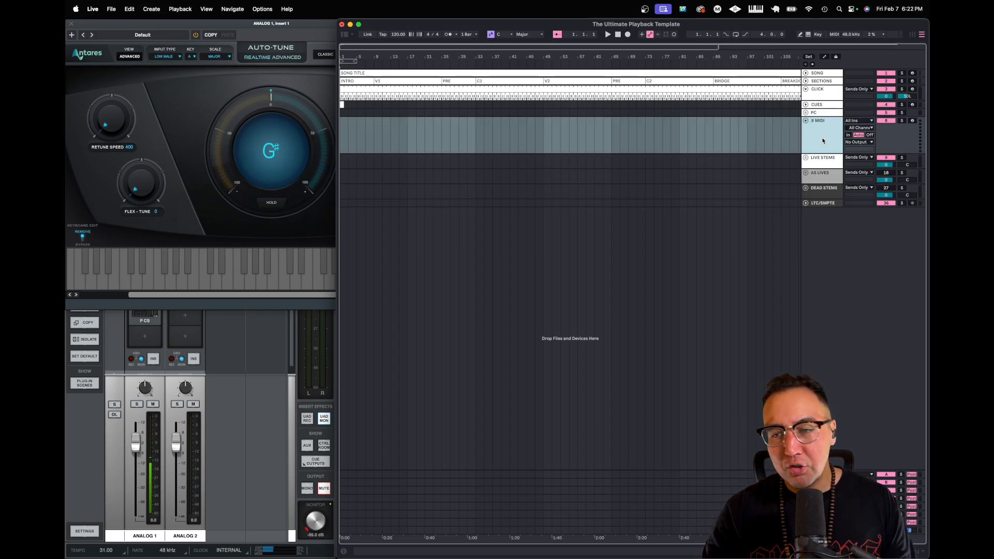
pyautogui.click(857, 142)
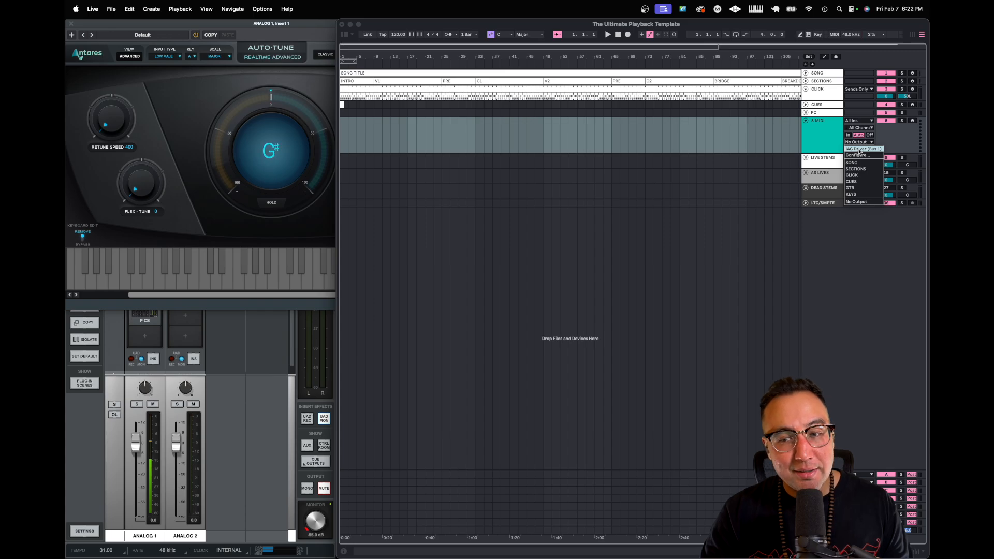
pyautogui.click(859, 149)
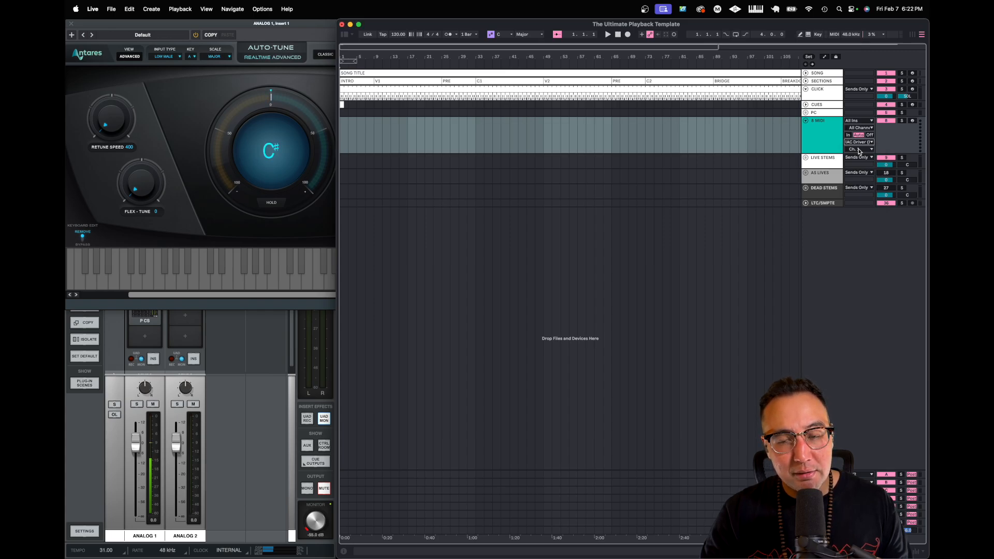
# Colour the new MIDI track white and duplicate it three times
pyautogui.rightClick(824, 135)
pyautogui.click(822, 137)
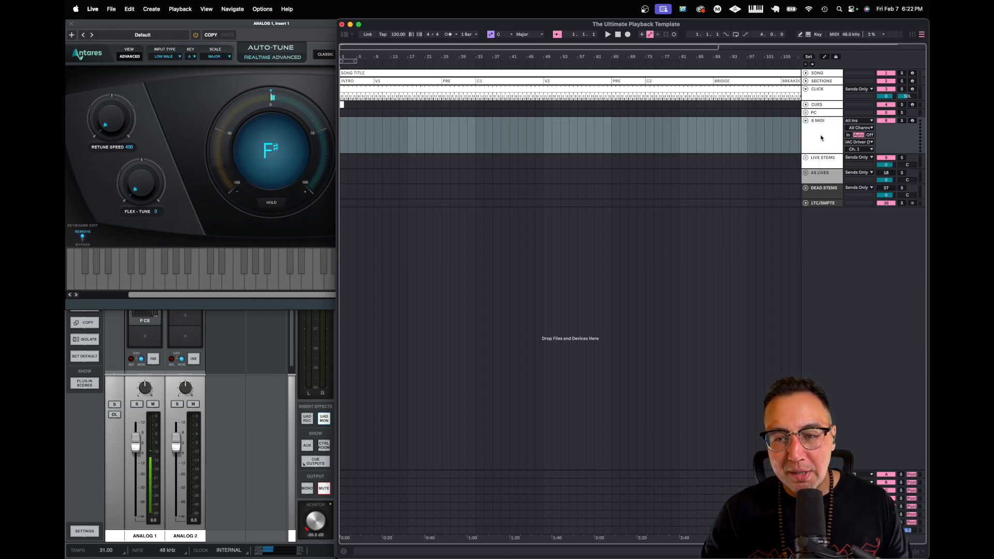
pyautogui.press('super+d')
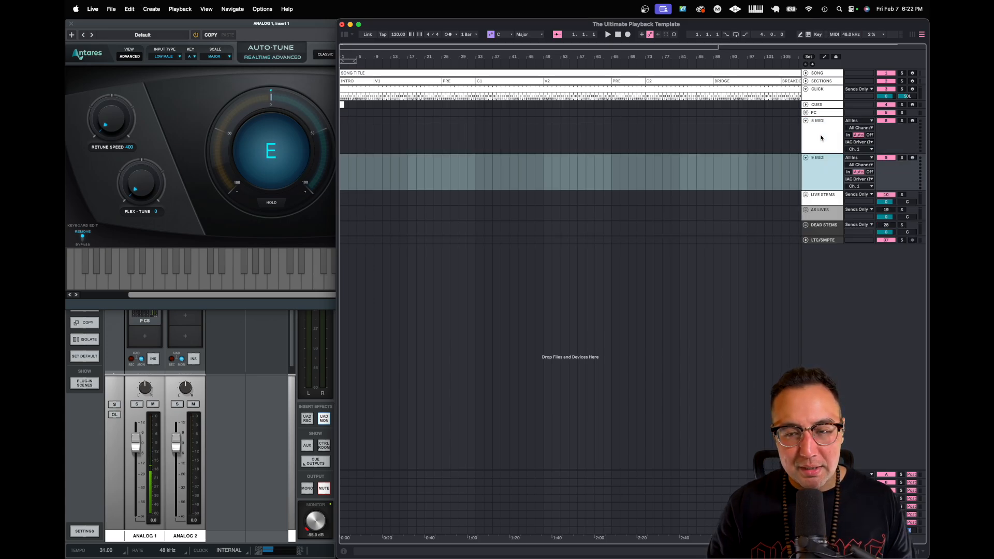
pyautogui.press('super+d')
pyautogui.press('super+d')
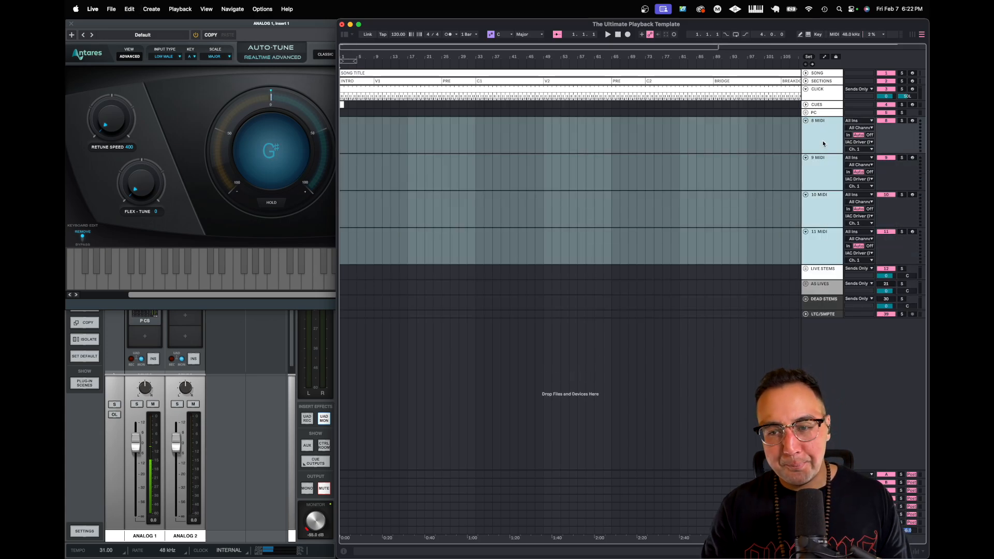
# Reduce the height of the four new MIDI tracks together, keeping each track's output device and channel visible
pyautogui.keyDown('shift'); pyautogui.click(825, 135); pyautogui.keyUp('shift')
pyautogui.hotkey('alt', '-')
pyautogui.hotkey('alt', '-')
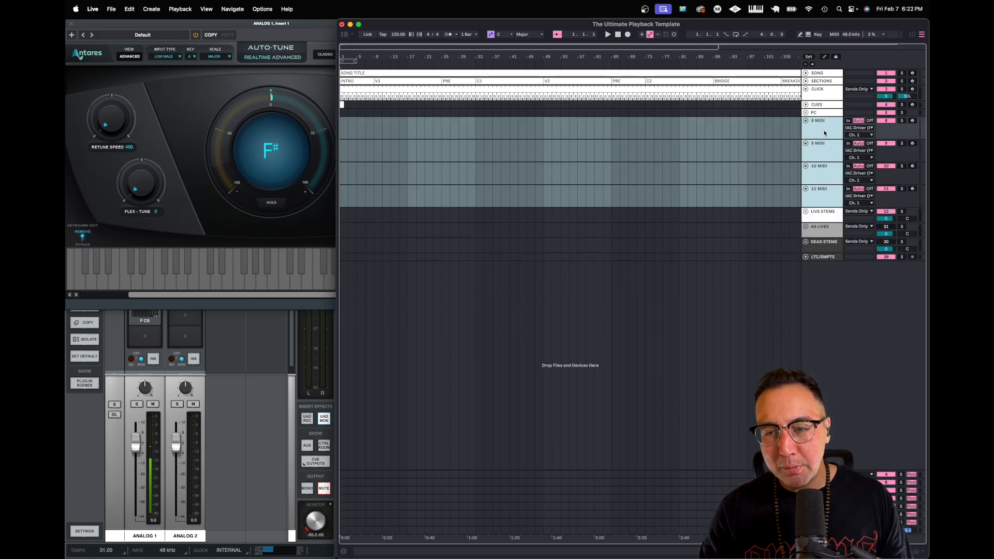
pyautogui.hotkey('alt', '-')
pyautogui.hotkey('alt', '-')
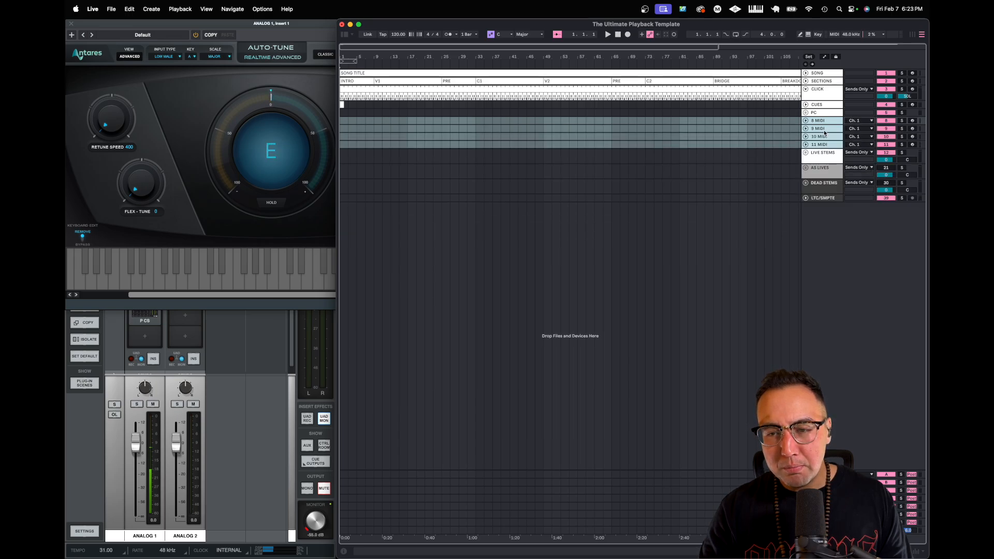
pyautogui.hotkey('alt', '+')
# Rename the four new MIDI tracks, in order, as SPEED, KEY, SCALE and FLEX
pyautogui.click(822, 112)
pyautogui.scroll(1, 821, 113)
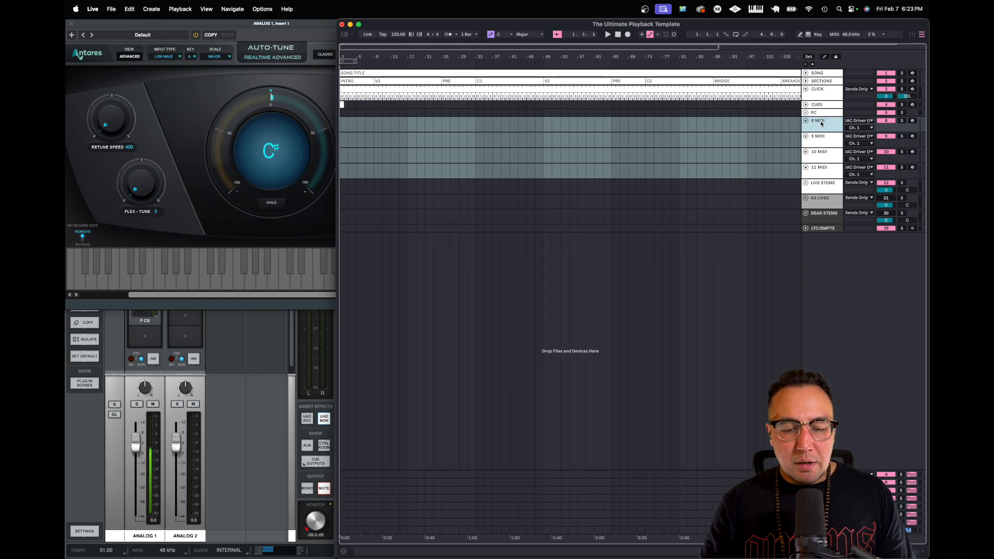
pyautogui.press('super+r')
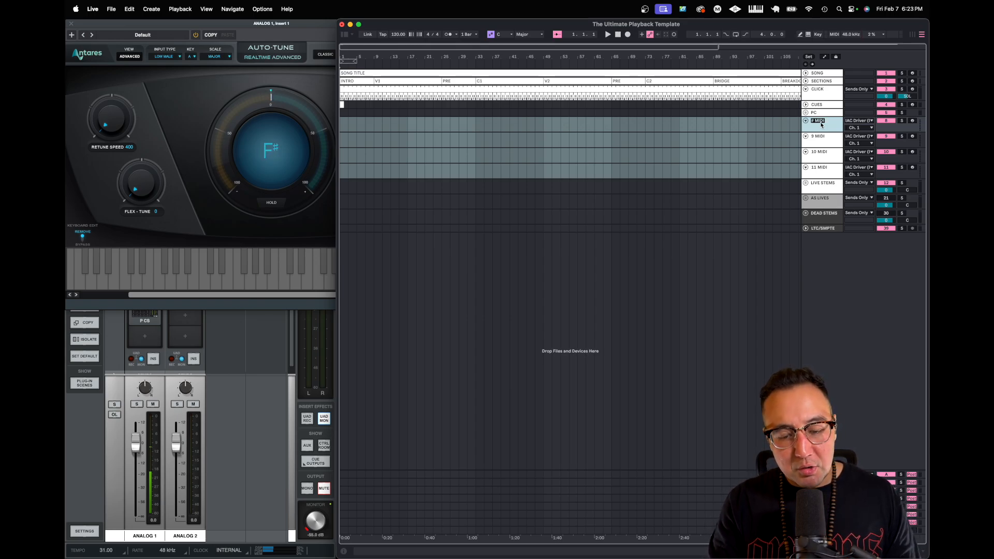
pyautogui.write('SPEED')
pyautogui.press('Tab')
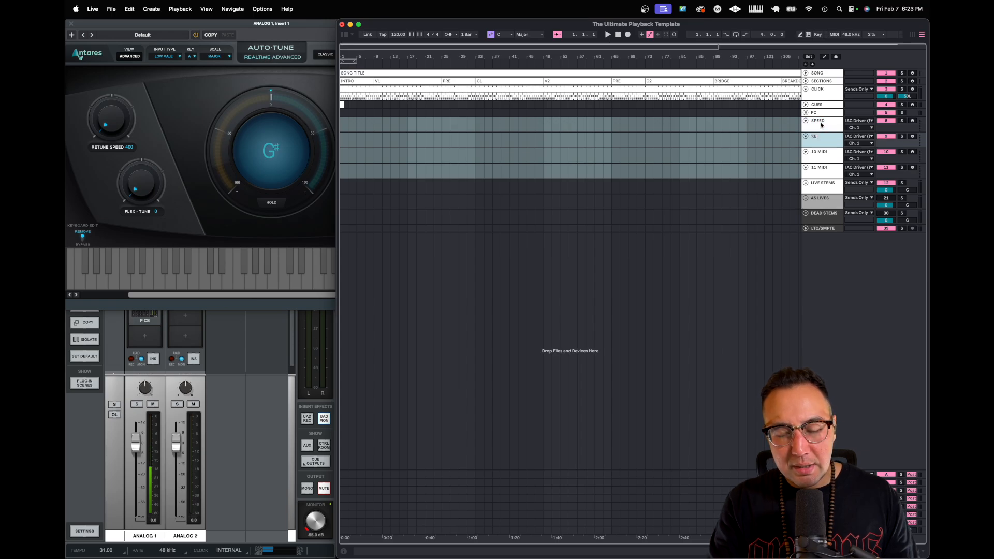
pyautogui.write('KEY')
pyautogui.press('Tab')
pyautogui.write('SCALE')
pyautogui.press('Tab')
pyautogui.write('F')
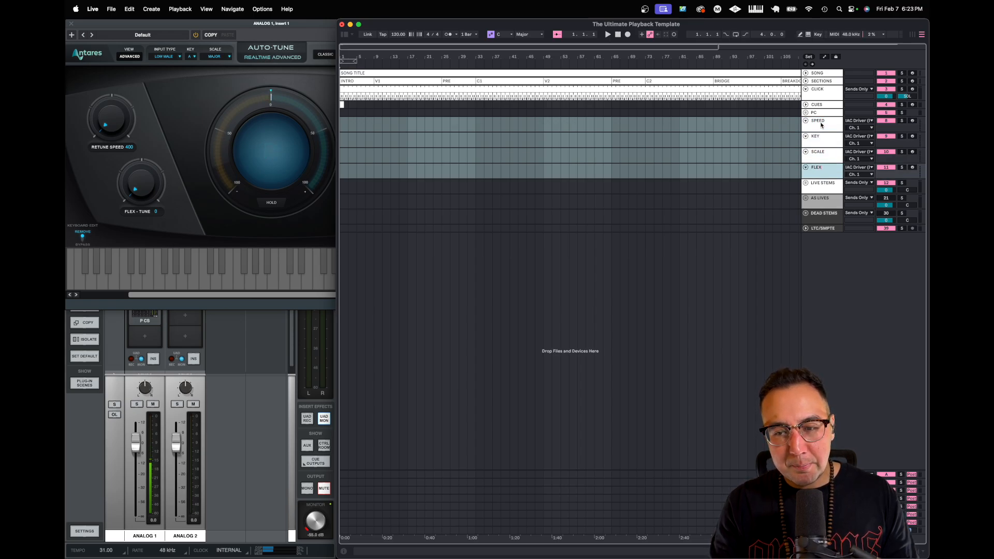
# Group the SPEED, KEY, SCALE and FLEX tracks into a reduced-height group named AT
pyautogui.click(821, 125)
pyautogui.keyDown('shift'); pyautogui.click(822, 173); pyautogui.keyUp('shift')
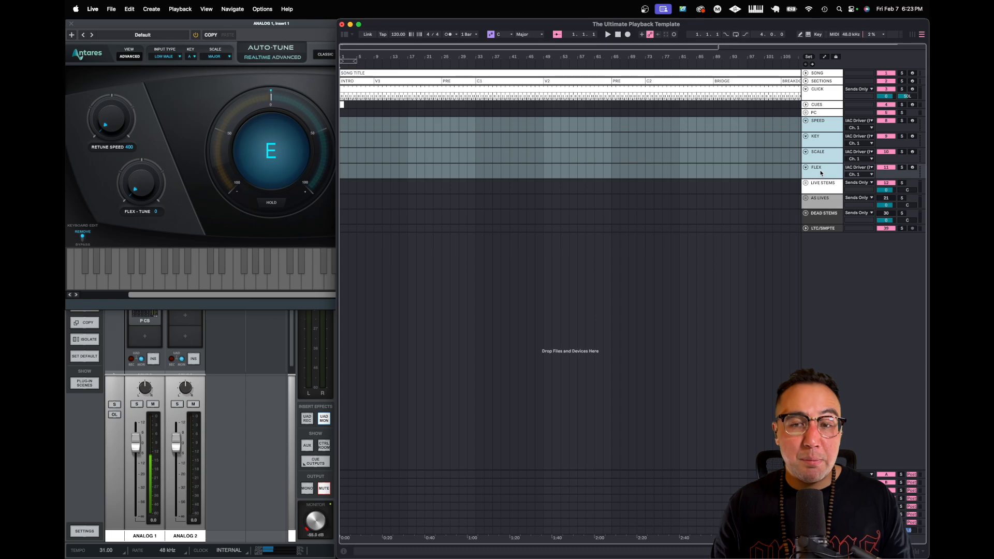
pyautogui.press('super+g')
pyautogui.click(824, 136)
pyautogui.press('super+r')
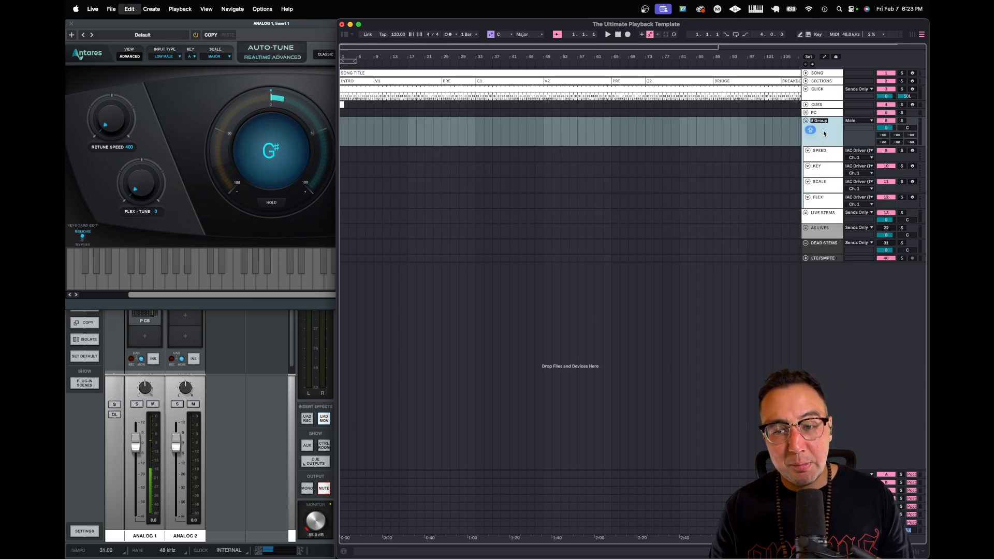
pyautogui.write('AT')
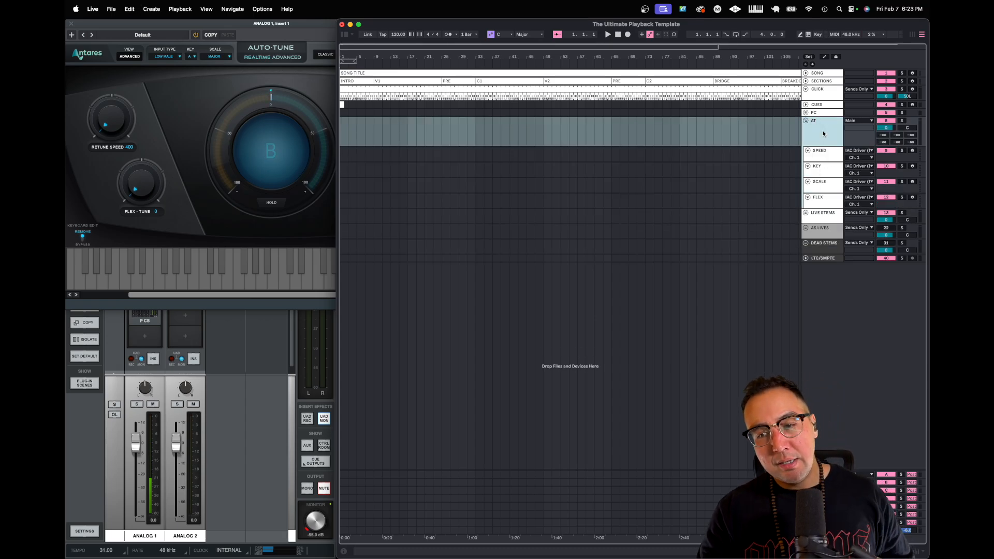
pyautogui.moveTo(823, 145); pyautogui.dragTo(823, 132)
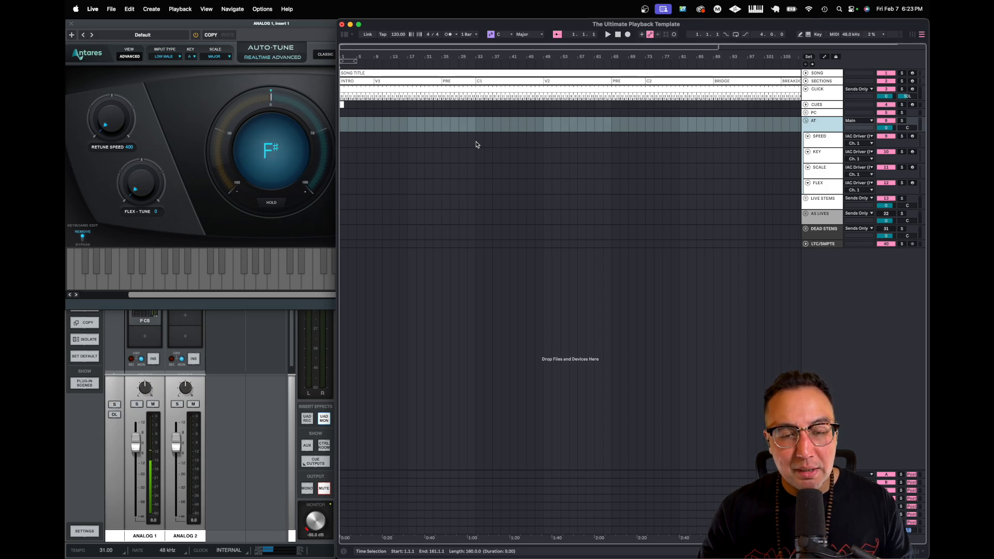
# Create empty MIDI clips on the SPEED, KEY, SCALE and FLEX tracks across the C1 section, bars 33 to 49
pyautogui.moveTo(476, 145); pyautogui.dragTo(543, 184)
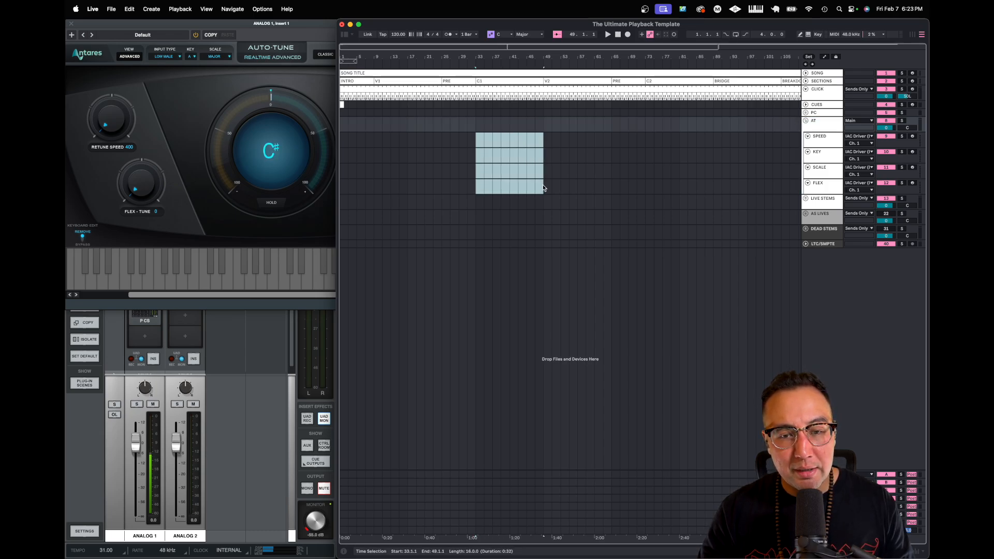
pyautogui.press('super+shift+m')
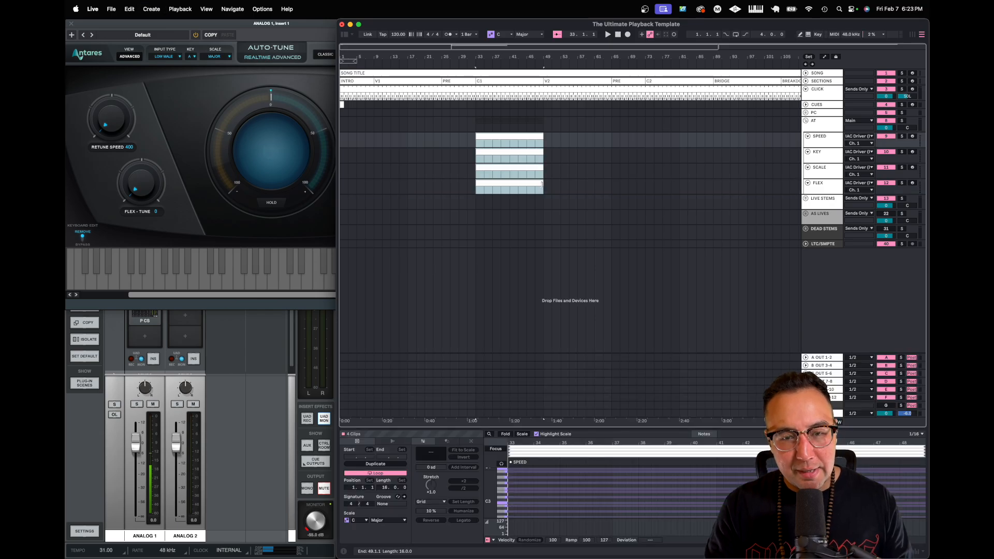
pyautogui.click(552, 145)
# Show the SPEED clip's envelopes and choose MIDI controller 15: Undefined
pyautogui.click(515, 138)
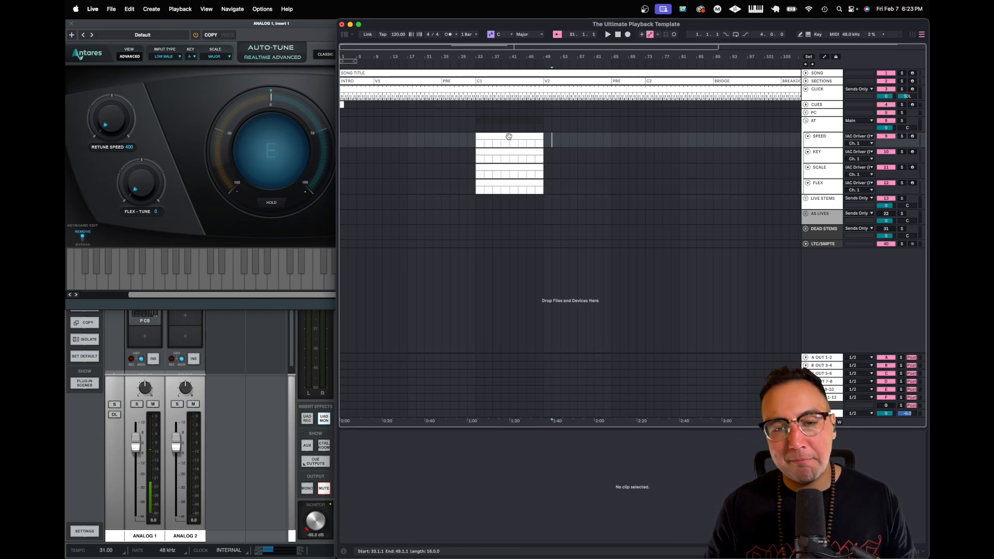
pyautogui.click(509, 136)
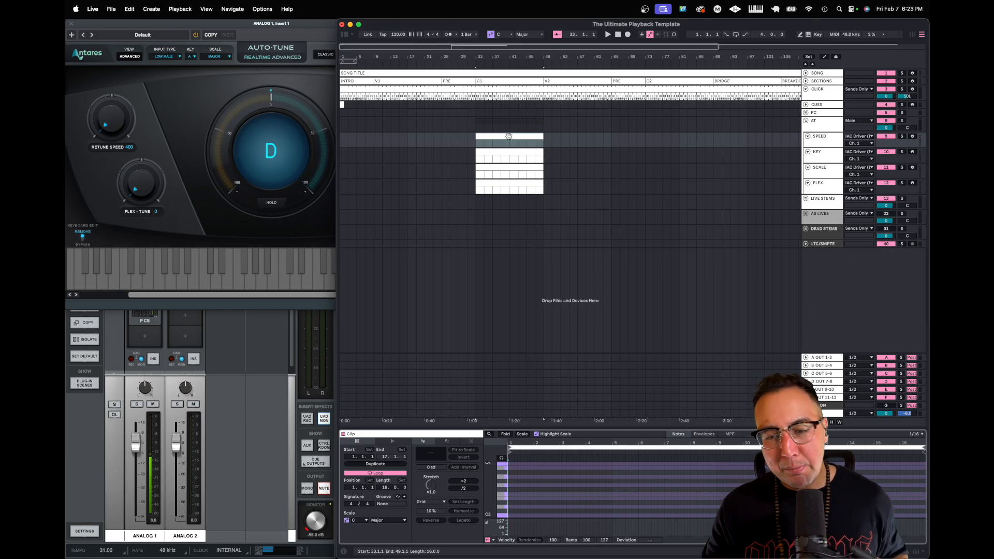
pyautogui.click(705, 435)
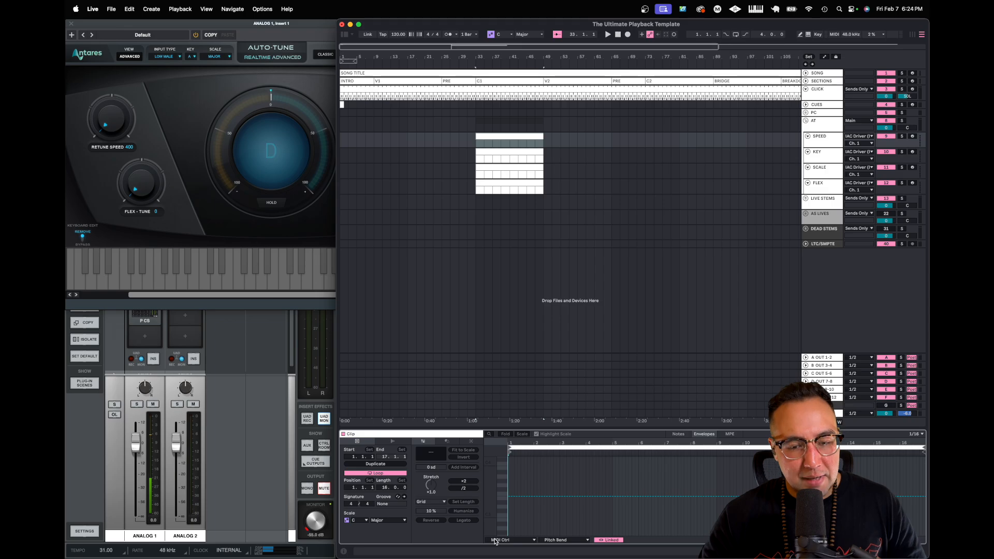
pyautogui.click(573, 542)
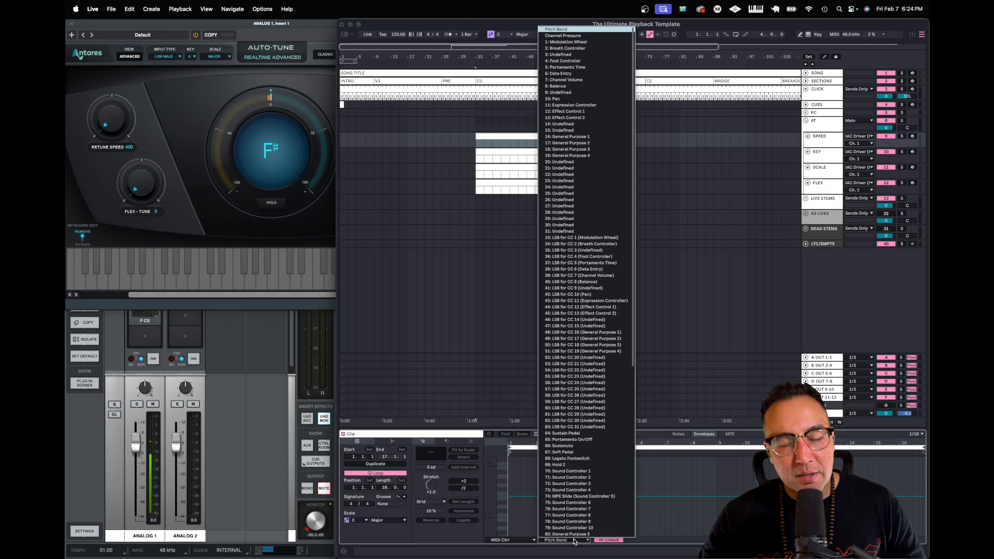
pyautogui.click(549, 130)
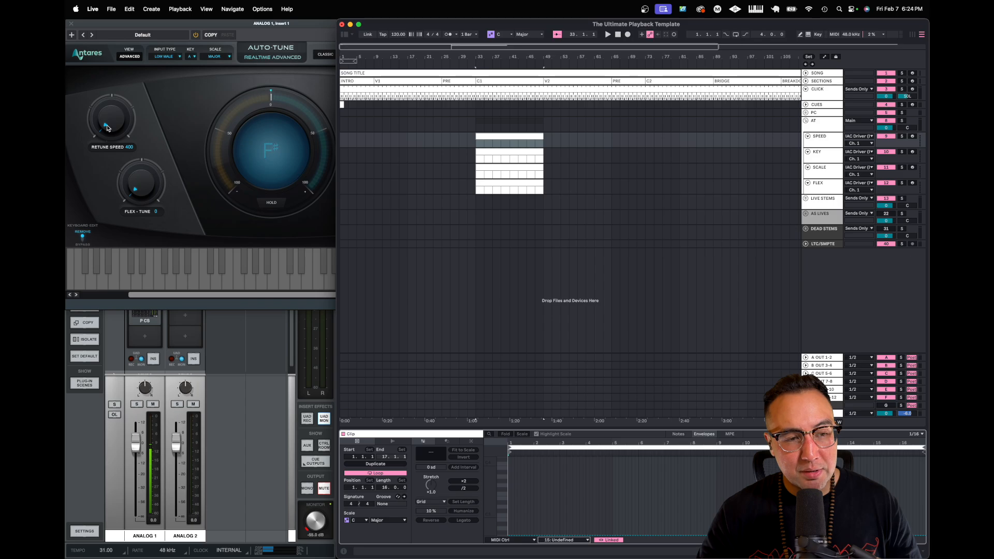
# Raise the SPEED clip's controller 15 envelope until Auto-Tune's Retune Speed is 202, and name the clip S202
pyautogui.click(613, 536)
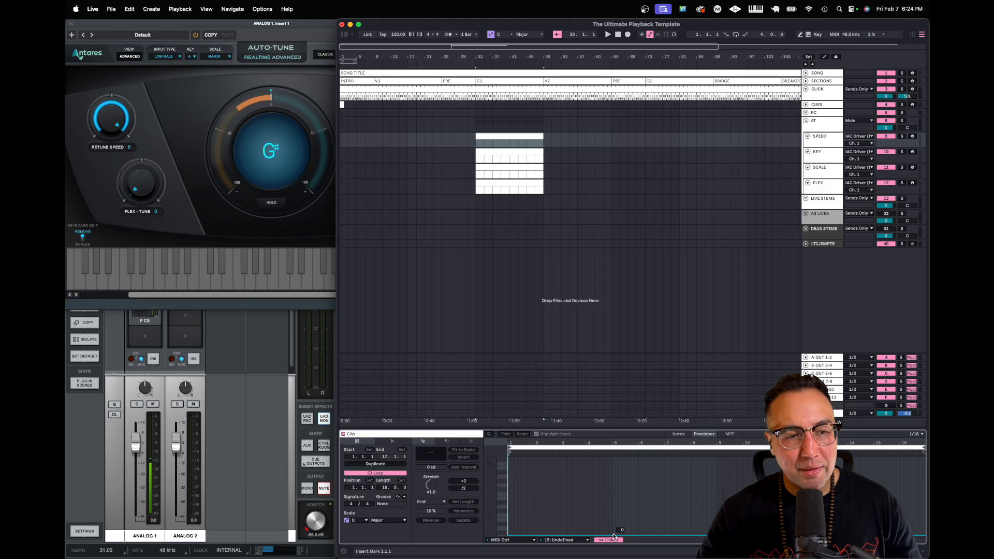
pyautogui.moveTo(613, 533)
pyautogui.mouseDown()
pyautogui.moveTo(614, 458)
pyautogui.moveTo(613, 534)
pyautogui.mouseUp()
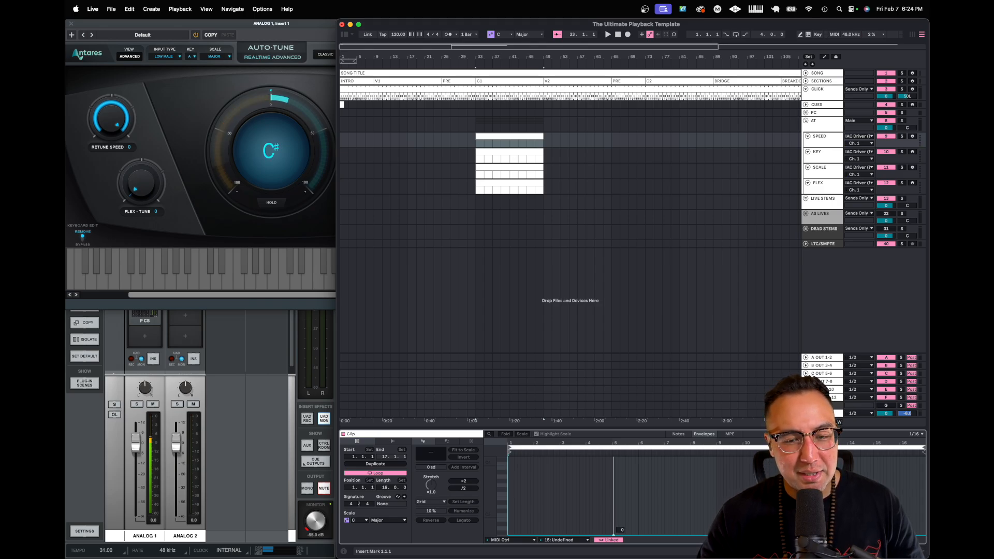
pyautogui.moveTo(613, 535); pyautogui.dragTo(613, 506)
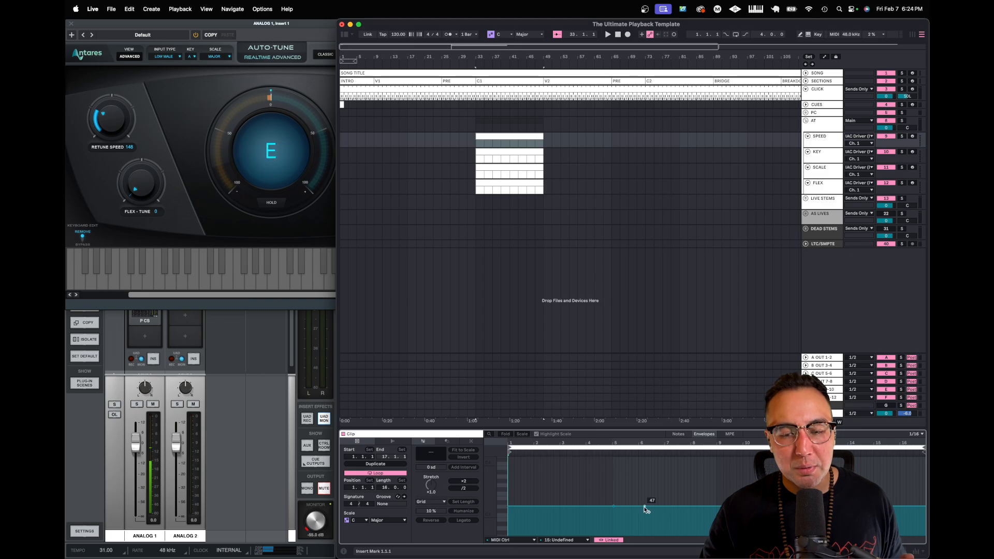
pyautogui.moveTo(614, 506)
pyautogui.mouseDown()
pyautogui.moveTo(614, 514)
pyautogui.moveTo(606, 496)
pyautogui.mouseUp()
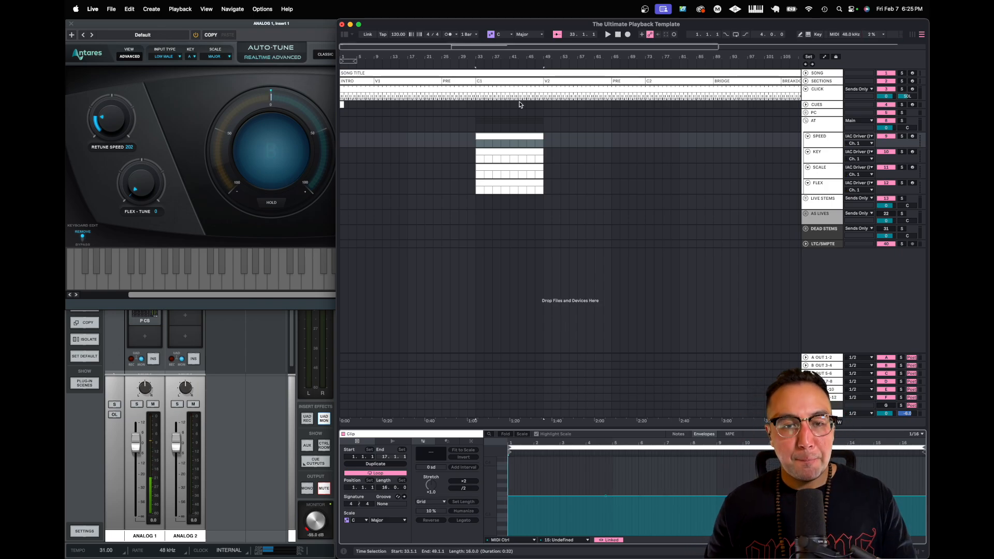
pyautogui.click(500, 137)
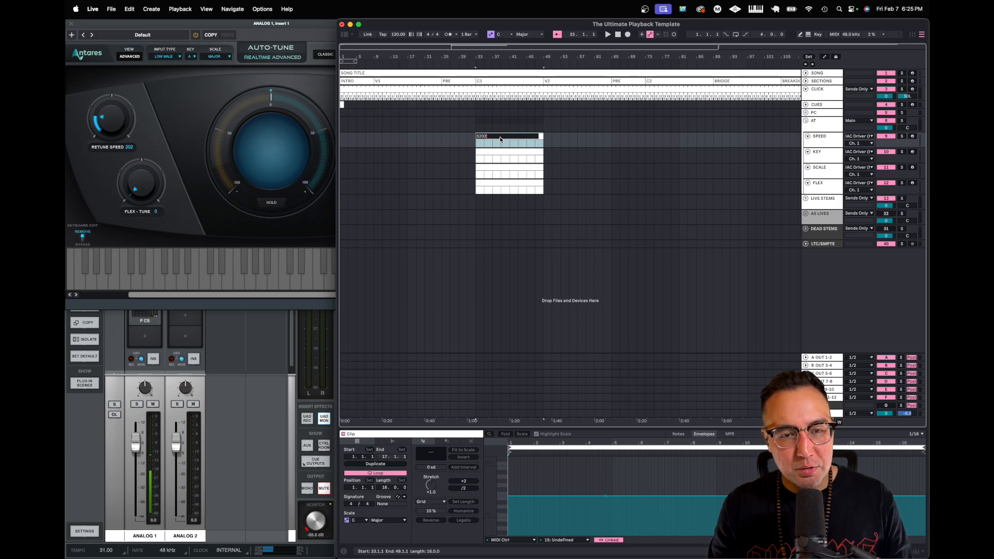
pyautogui.press('Return')
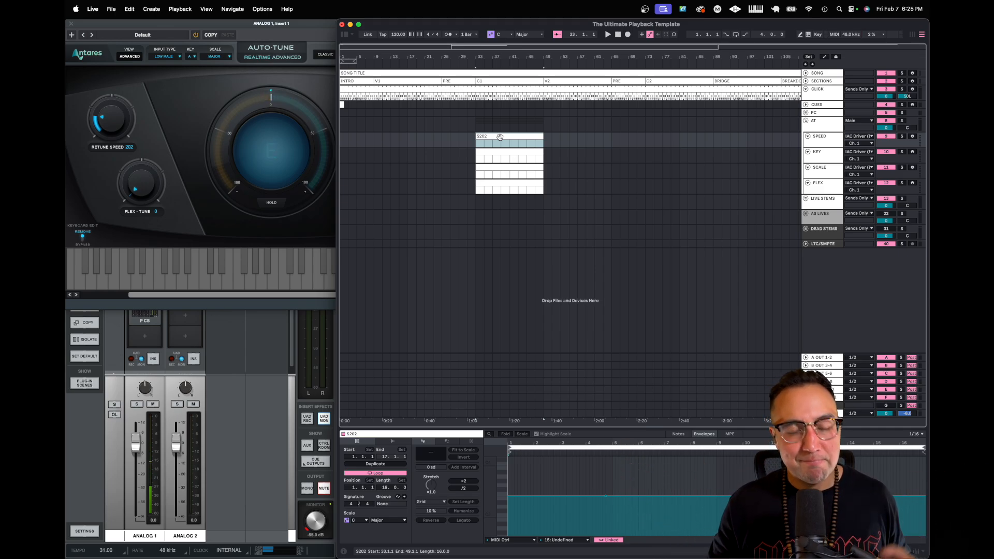
# Set the KEY clip's envelope for controller 16: General Purpose 1 to 0 and name the clip C
pyautogui.click(501, 156)
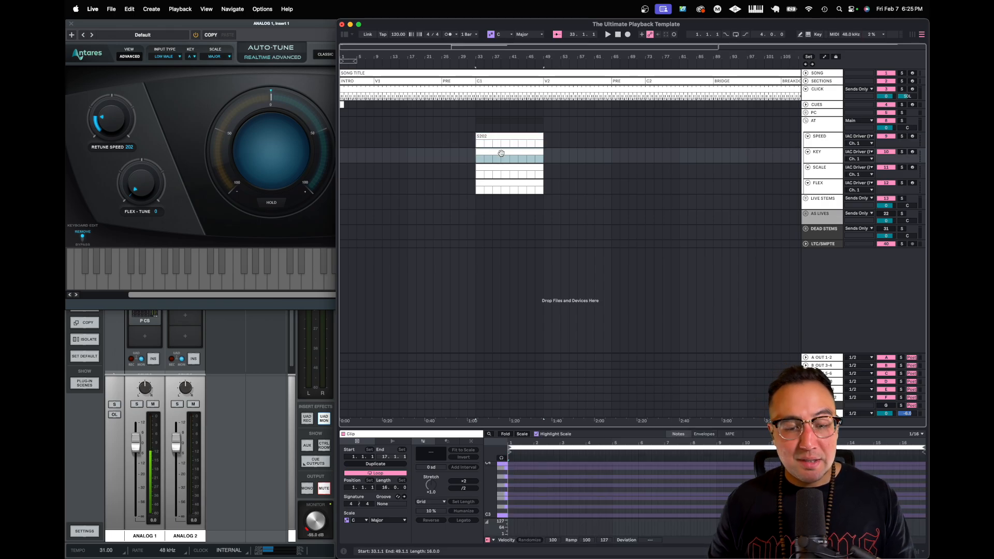
pyautogui.click(705, 434)
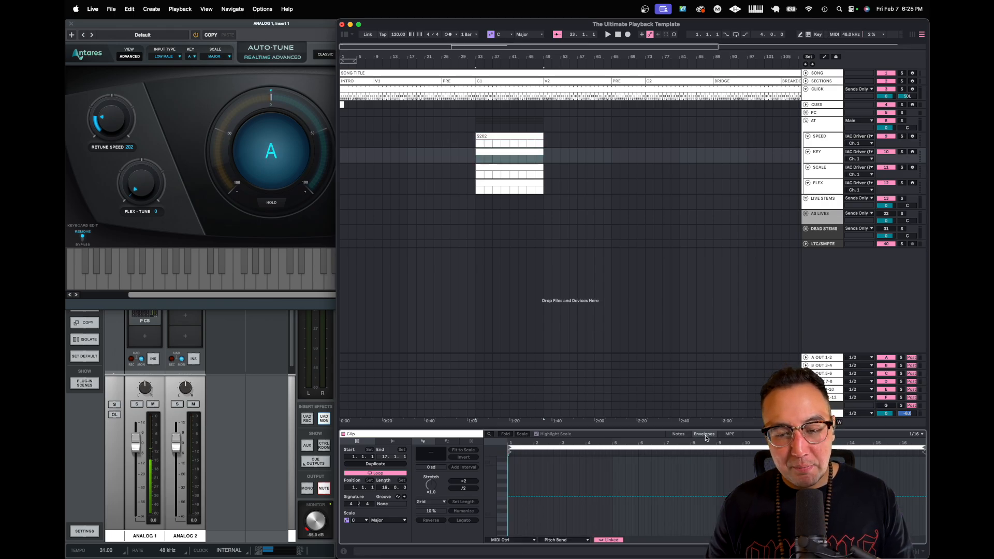
pyautogui.click(568, 540)
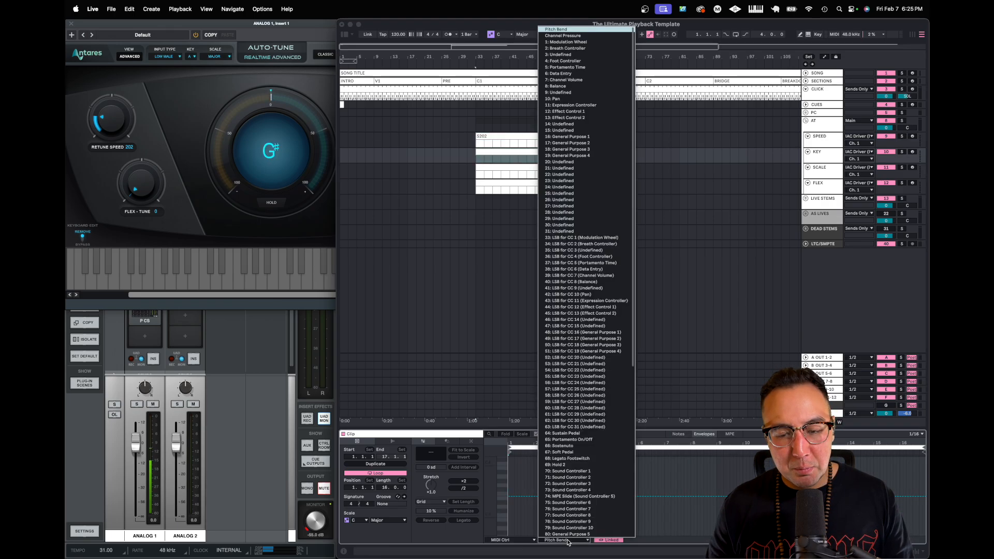
pyautogui.click(546, 136)
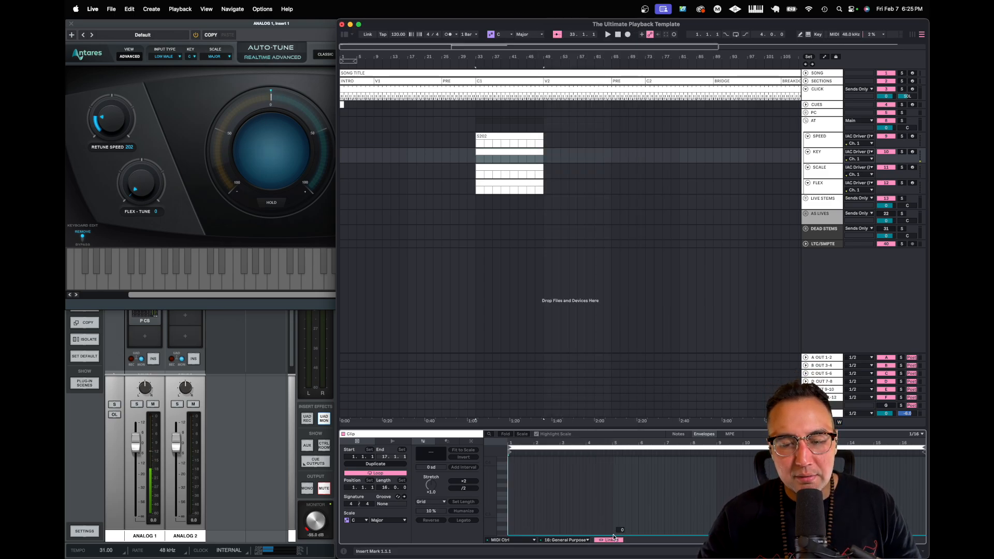
pyautogui.click(509, 154)
pyautogui.press('super+r')
pyautogui.write('C')
pyautogui.press('Return')
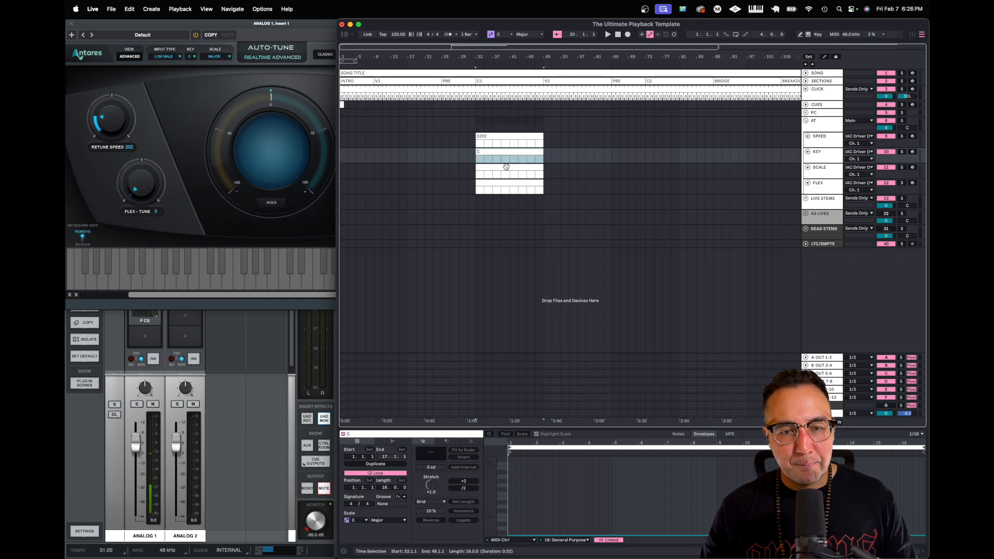
# Set the SCALE clip's envelope for controller 17: General Purpose 2 to 0 and name the clip Major
pyautogui.click(502, 170)
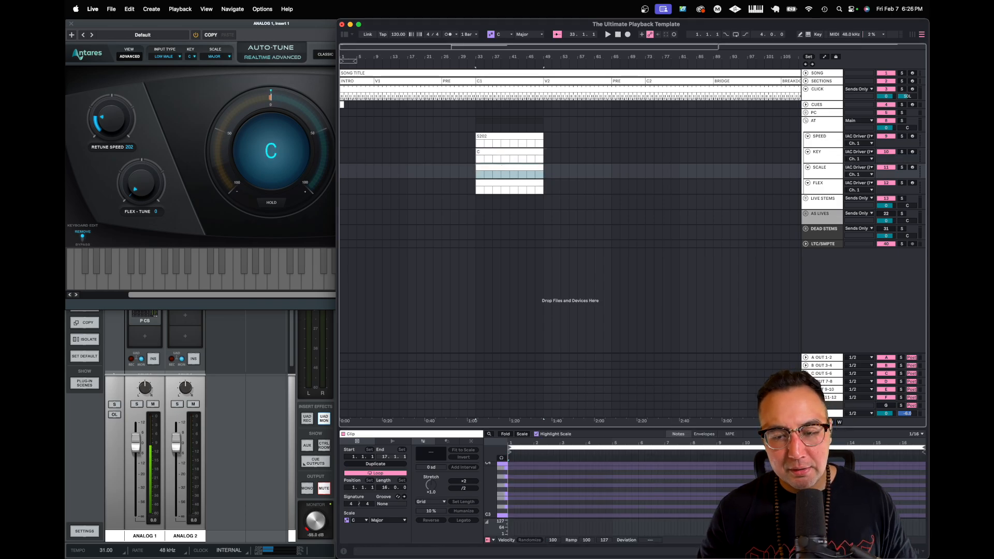
pyautogui.click(705, 434)
pyautogui.click(566, 540)
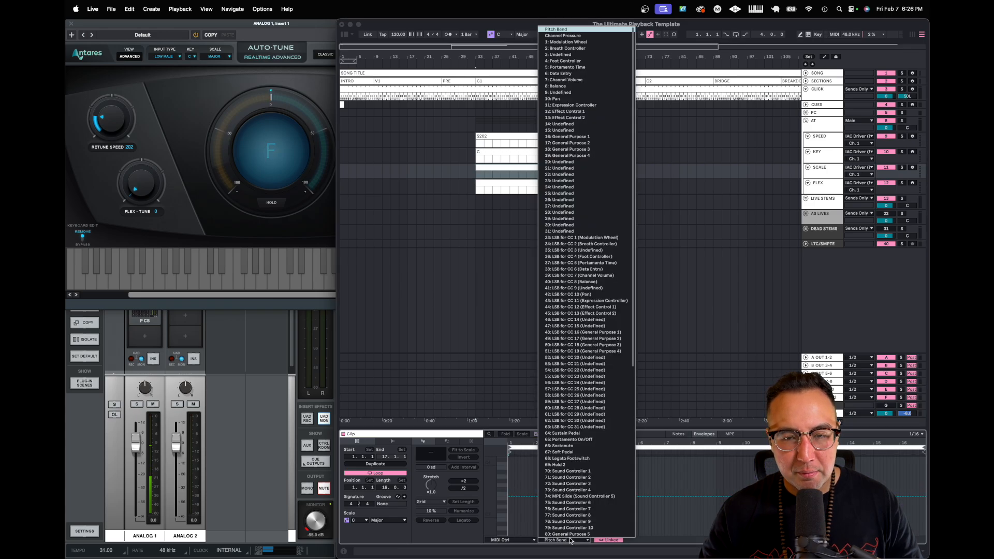
pyautogui.click(552, 144)
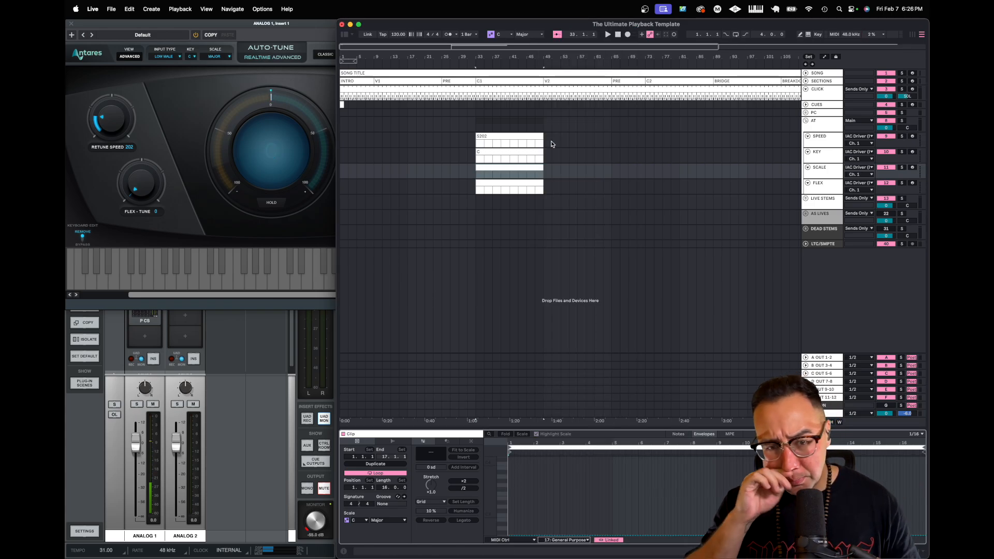
pyautogui.click(512, 167)
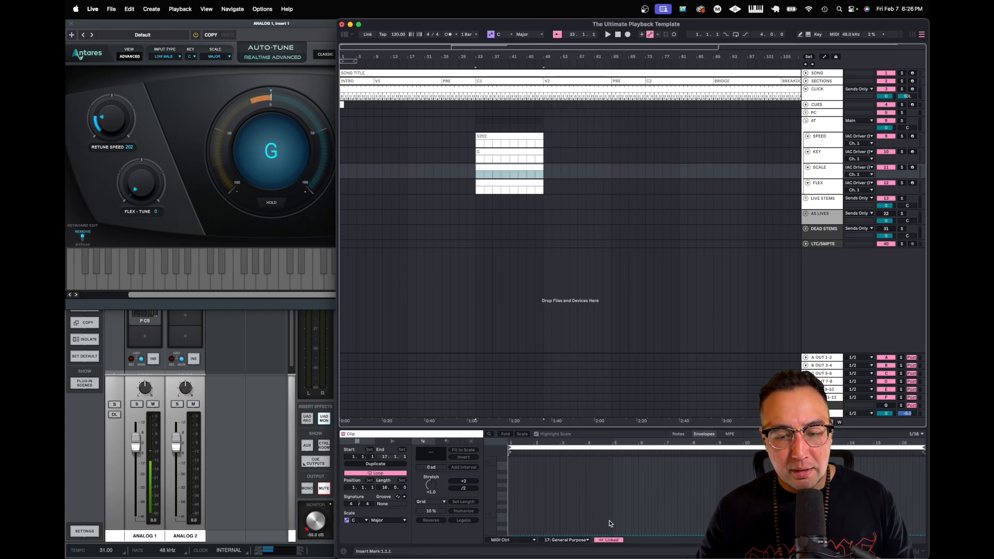
pyautogui.click(614, 533)
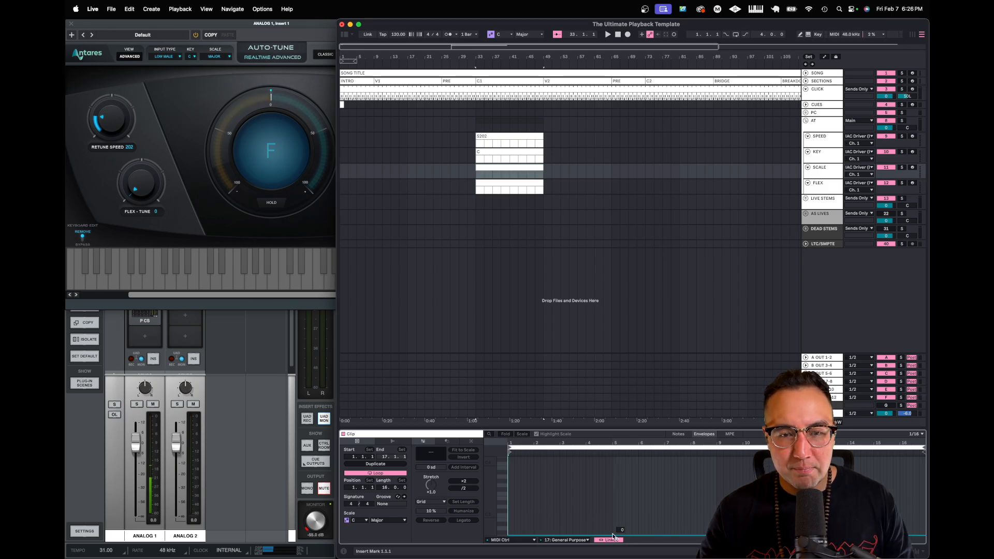
pyautogui.click(504, 168)
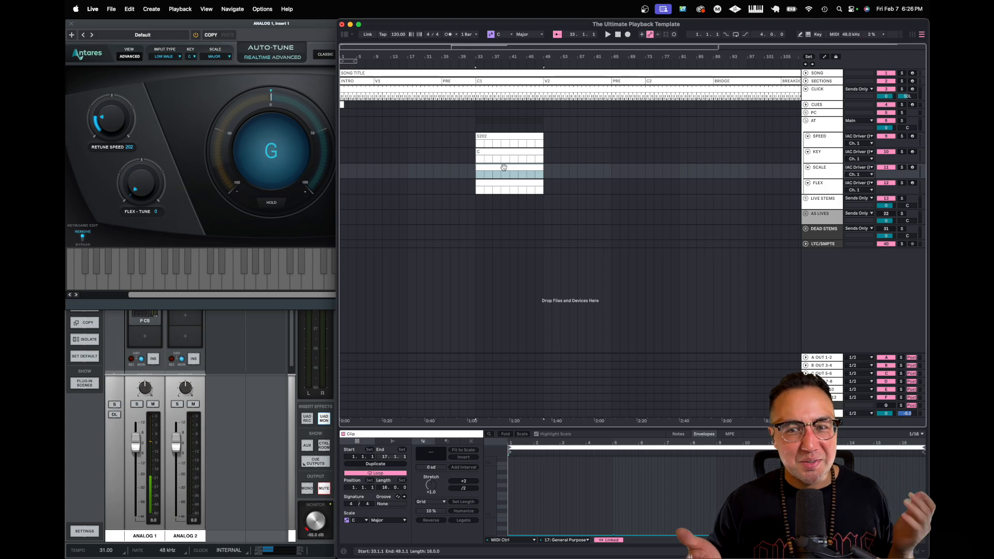
pyautogui.write('Major')
pyautogui.press('Return')
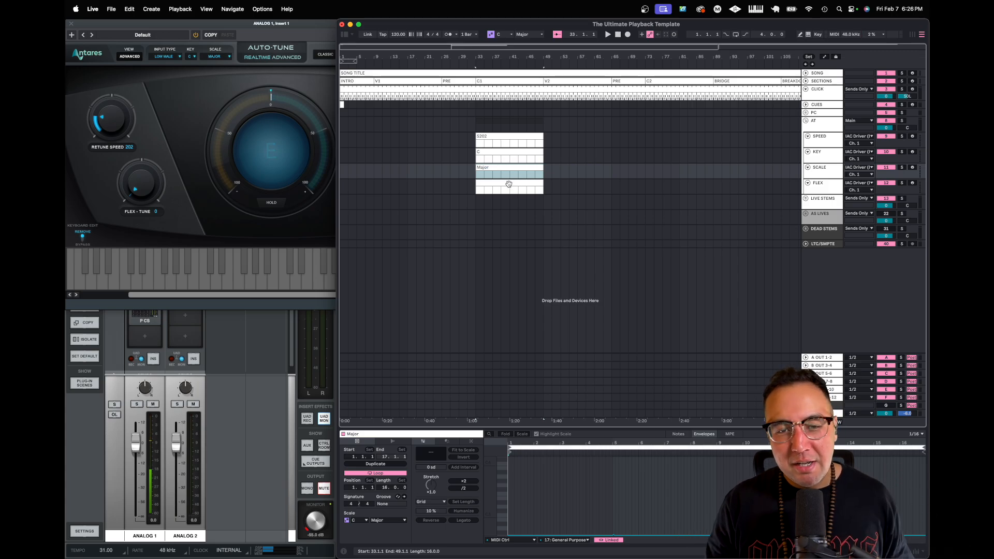
# Choose MIDI controller 18: General Purpose 3 for the FLEX clip's envelope
pyautogui.click(509, 183)
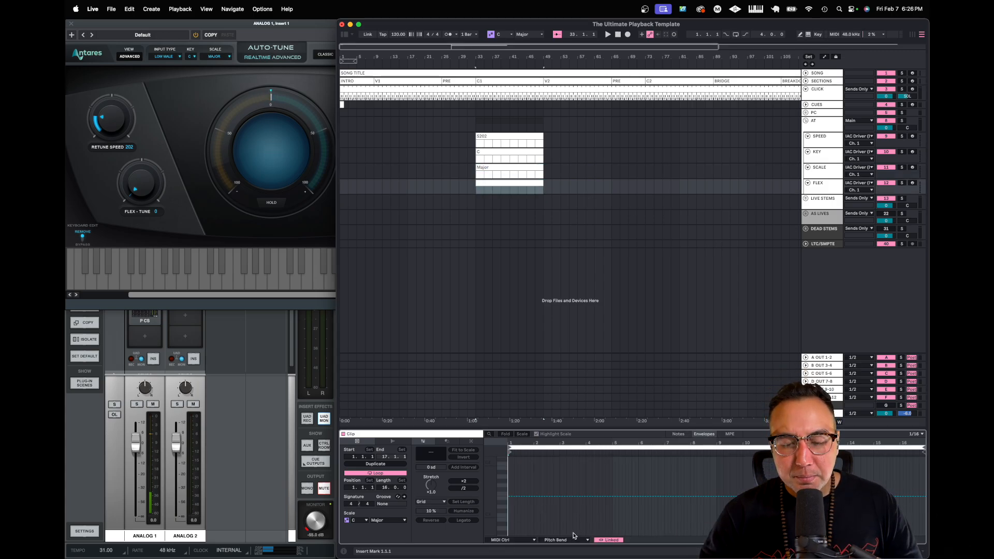
pyautogui.click(574, 539)
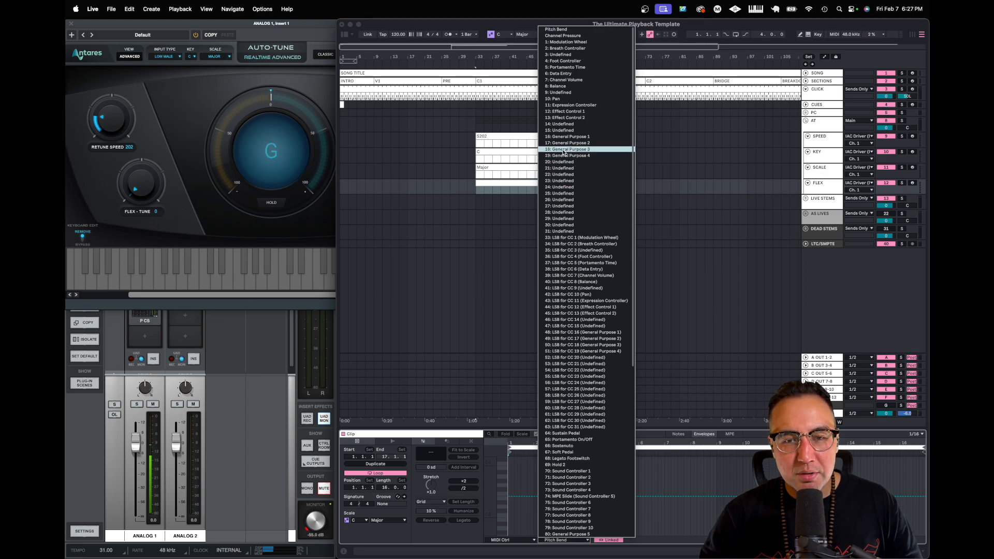
pyautogui.click(550, 150)
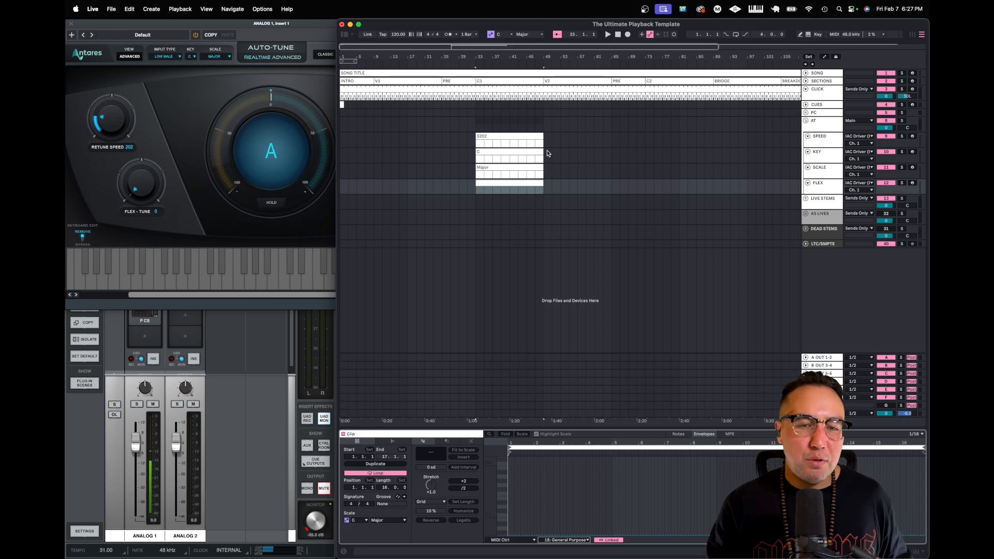
# Zoom the arrangement in on the four automation clips in the C1 section
pyautogui.click(510, 190)
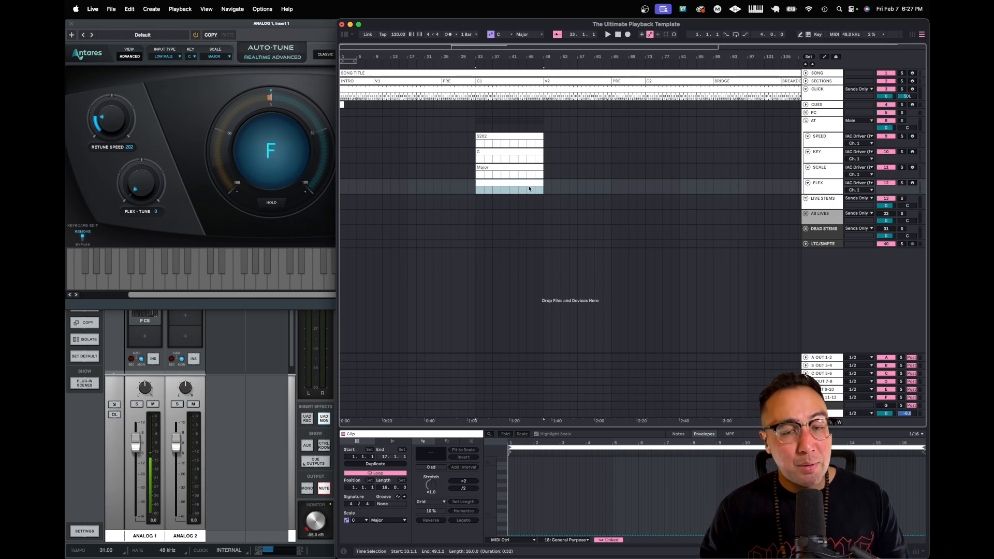
pyautogui.click(520, 191)
pyautogui.press('+')
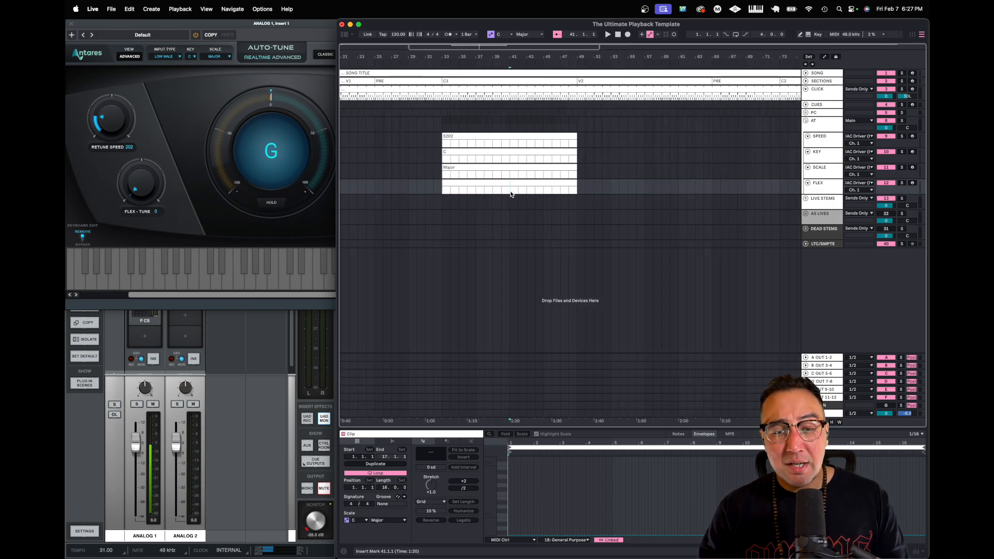
pyautogui.scroll(2, 511, 195)
pyautogui.scroll(-2, 511, 195)
pyautogui.scroll(5, 511, 194)
pyautogui.hscroll(-4, 511, 195)
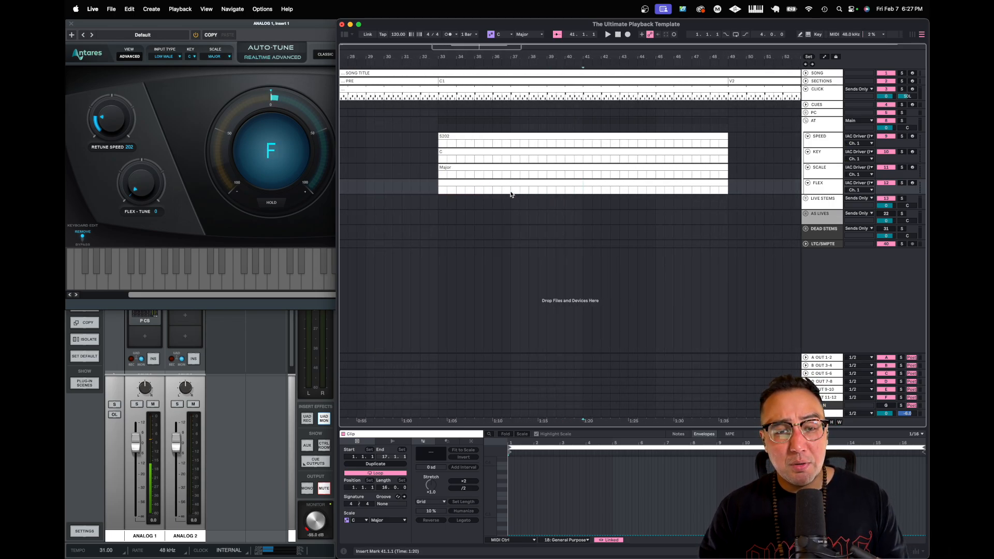
# Split the FLEX clip at bars 37 and 41 and set the first segment's General Purpose 3 envelope to 0
pyautogui.doubleClick(552, 191)
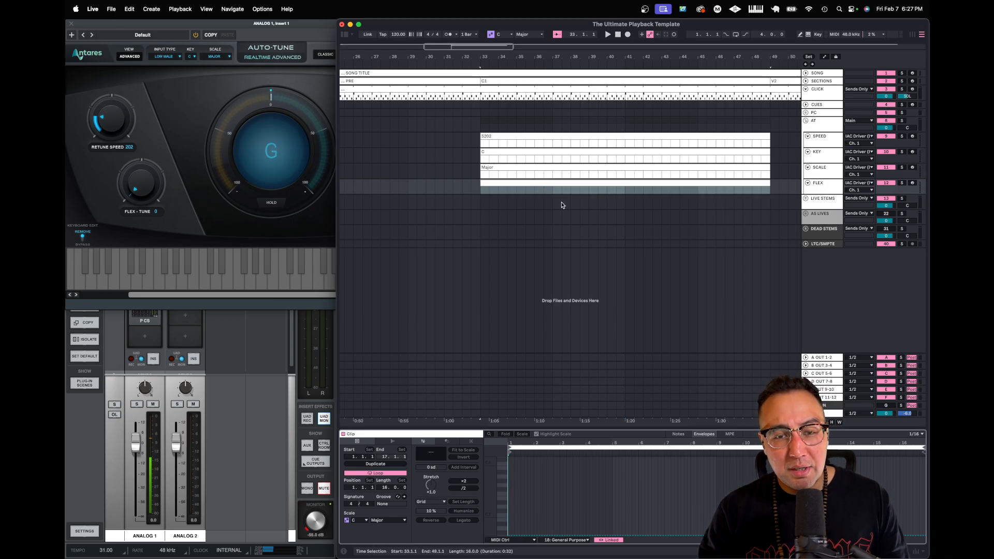
pyautogui.moveTo(553, 192); pyautogui.dragTo(624, 191)
pyautogui.press('super+e')
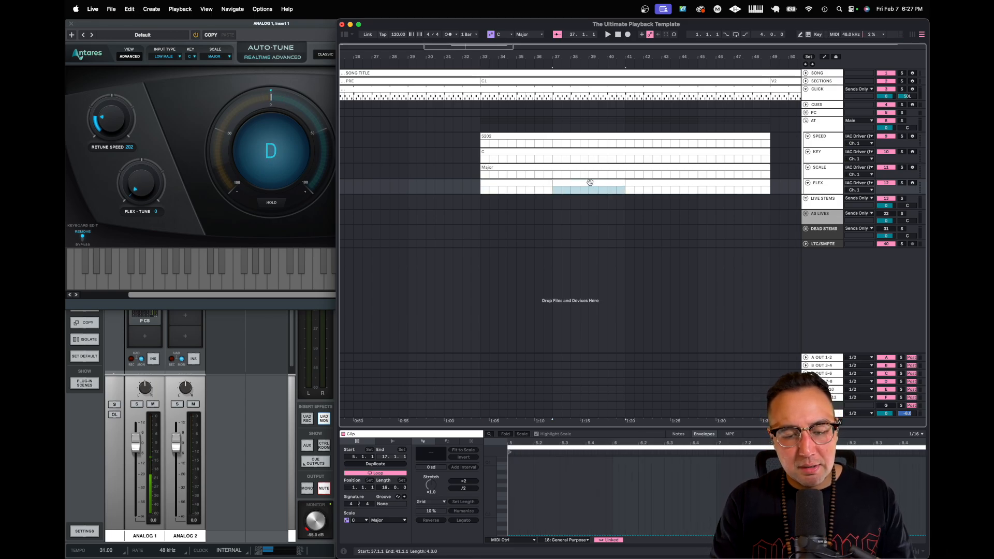
pyautogui.click(527, 183)
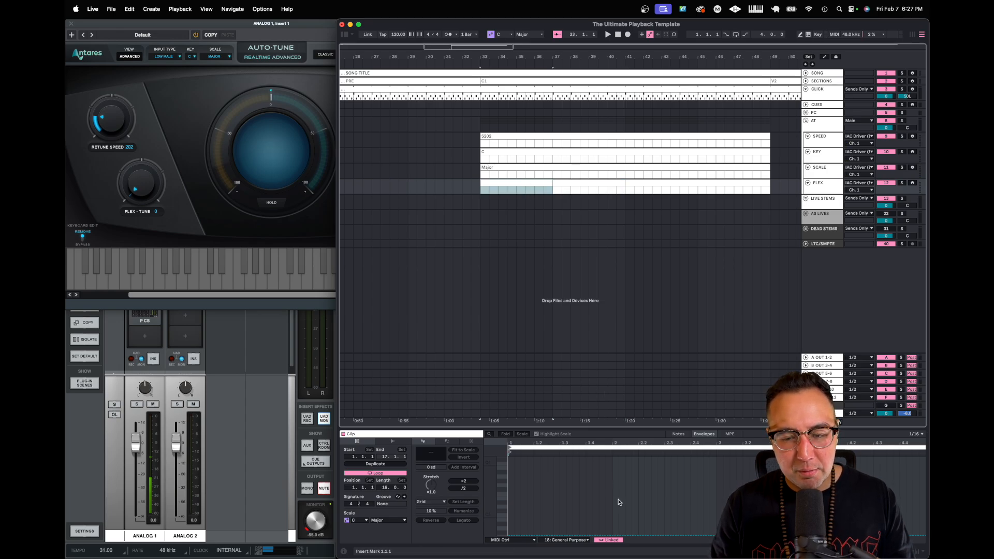
pyautogui.click(612, 535)
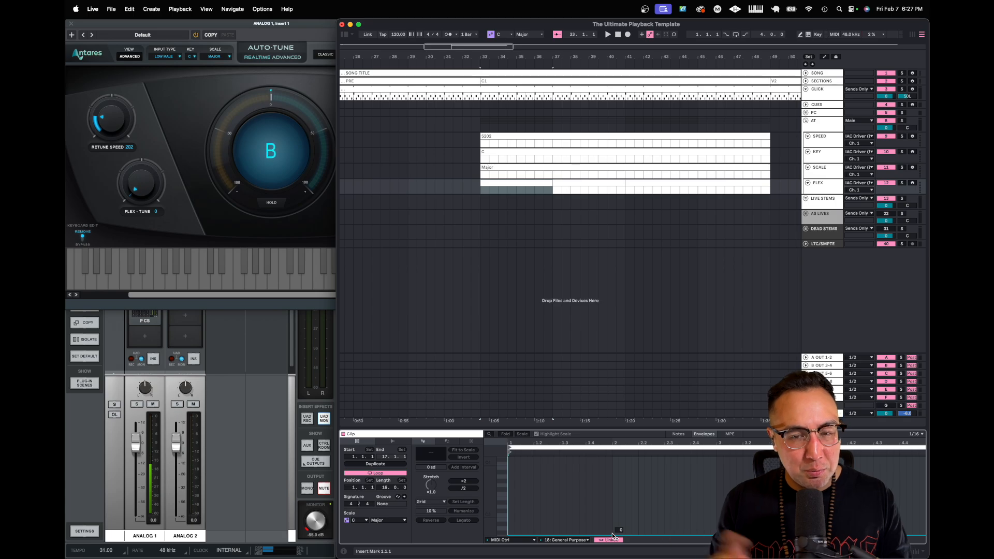
# Name the FLEX segment between bars 37 and 41 BYPASS and colour it red
pyautogui.click(575, 182)
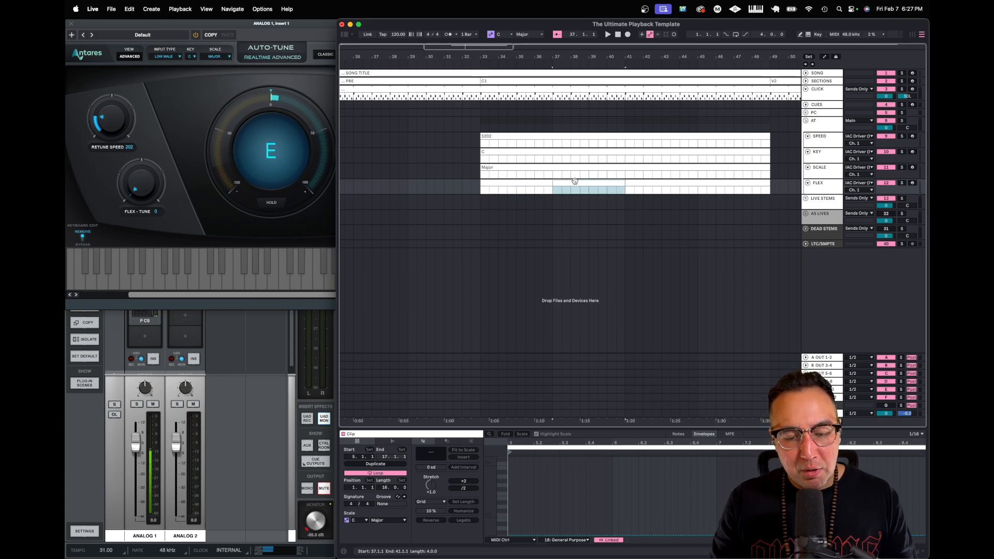
pyautogui.press('super+r')
pyautogui.write('BYPA')
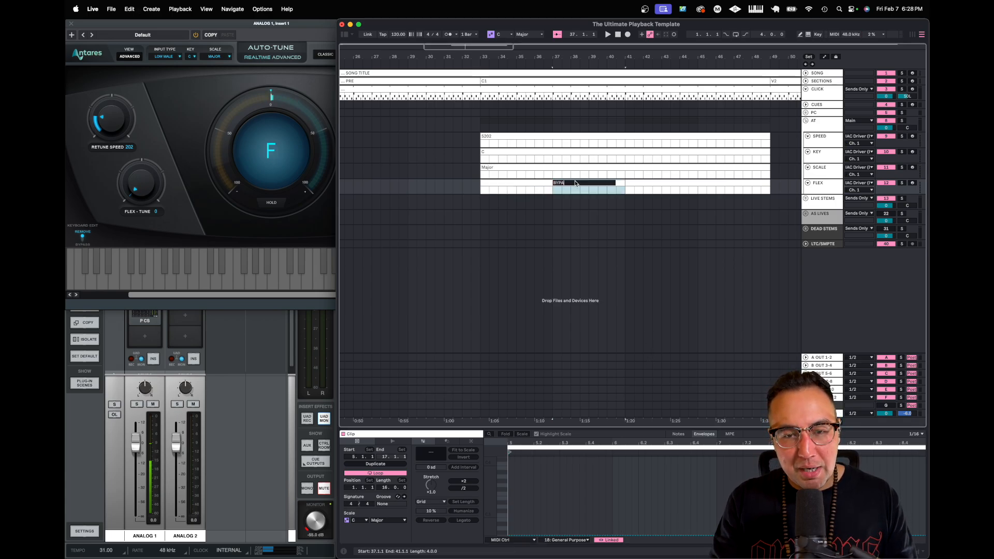
pyautogui.write('SS')
pyautogui.press('Return')
pyautogui.rightClick(575, 183)
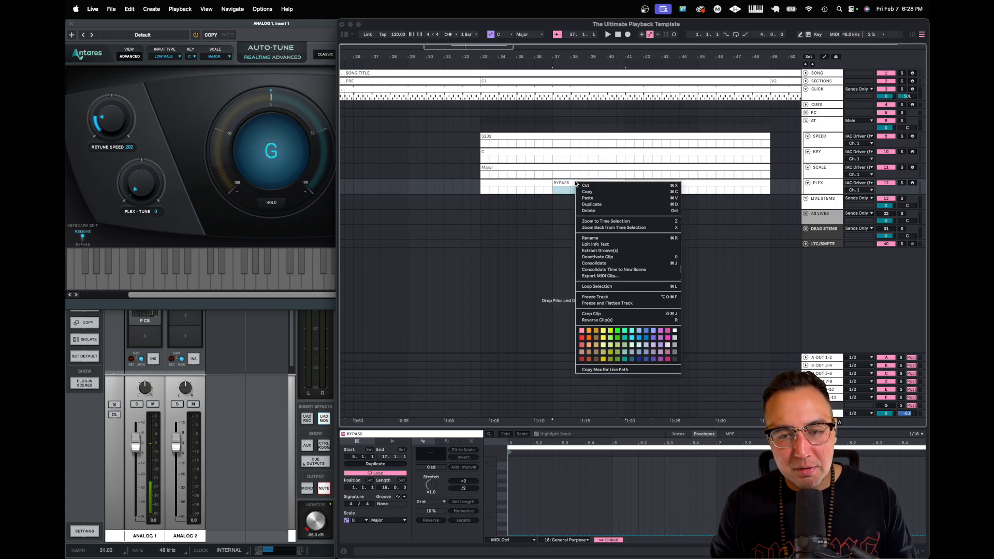
pyautogui.click(582, 339)
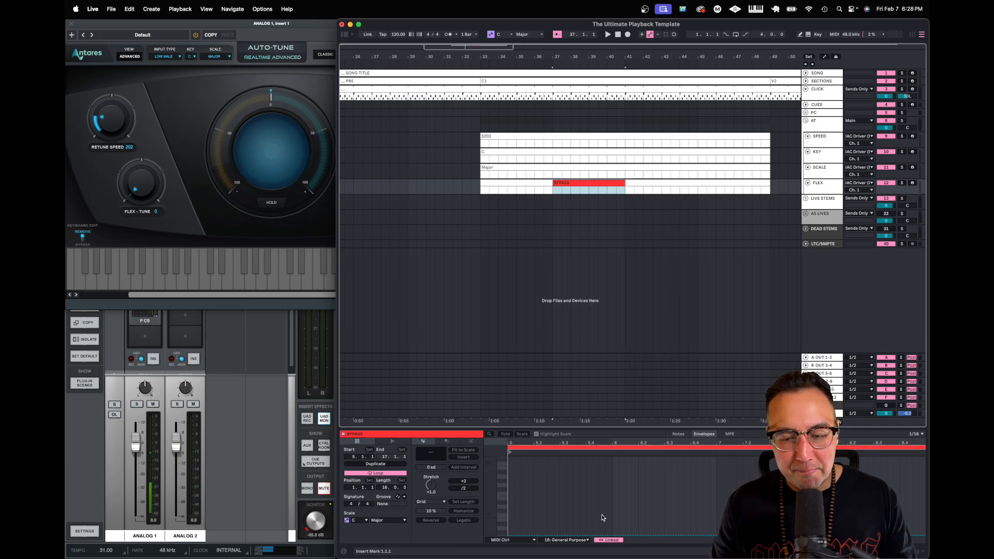
# Raise the BYPASS clip's General Purpose 3 envelope to its maximum and play the arrangement from bar 33
pyautogui.moveTo(611, 536); pyautogui.dragTo(615, 460)
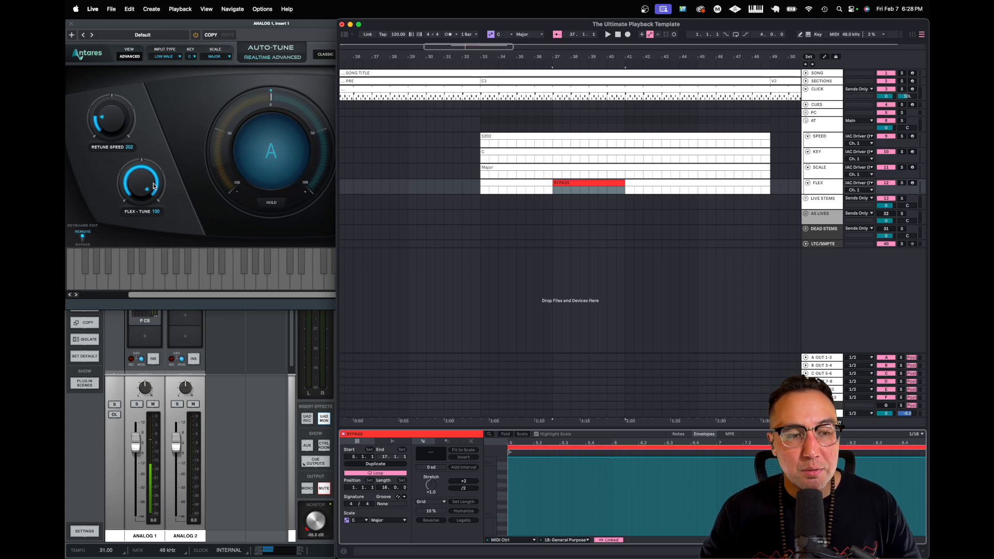
pyautogui.click(514, 184)
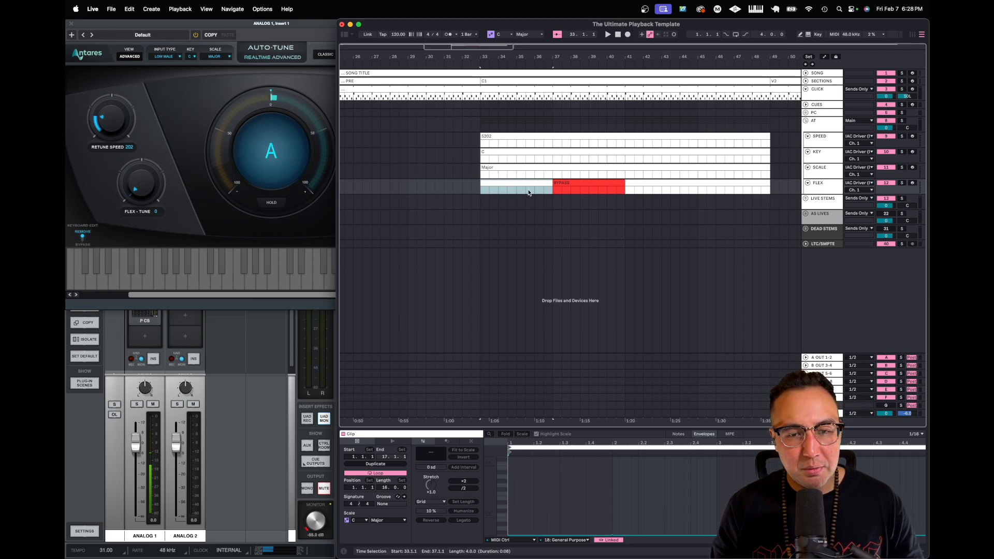
pyautogui.press('space')
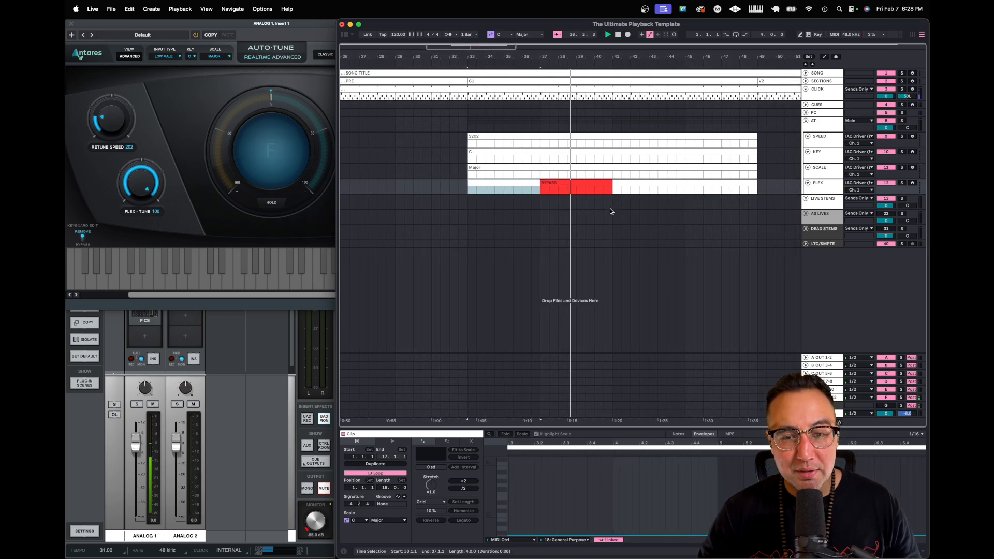
# Set the General Purpose 3 envelope of the last FLEX segment, starting at bar 41, to 0
pyautogui.click(621, 186)
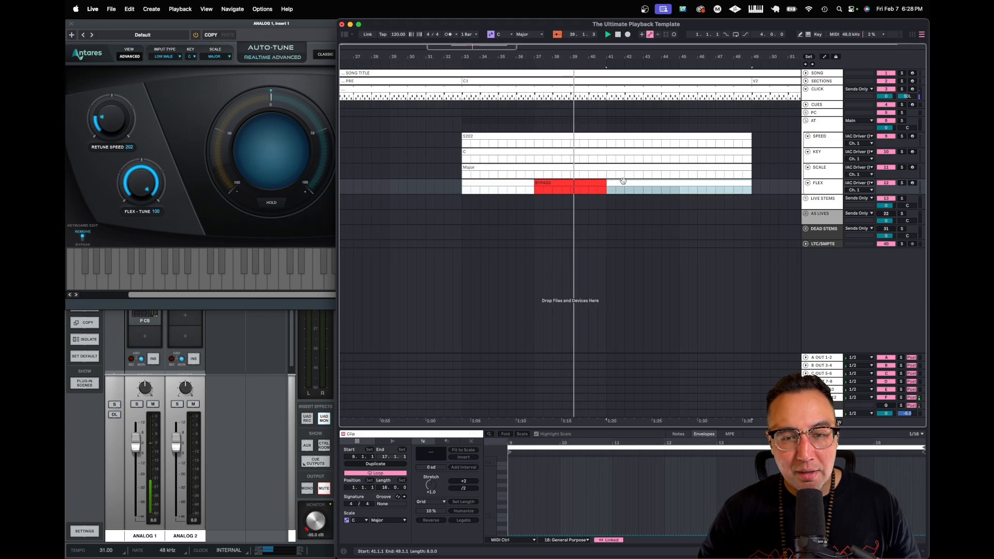
pyautogui.click(613, 535)
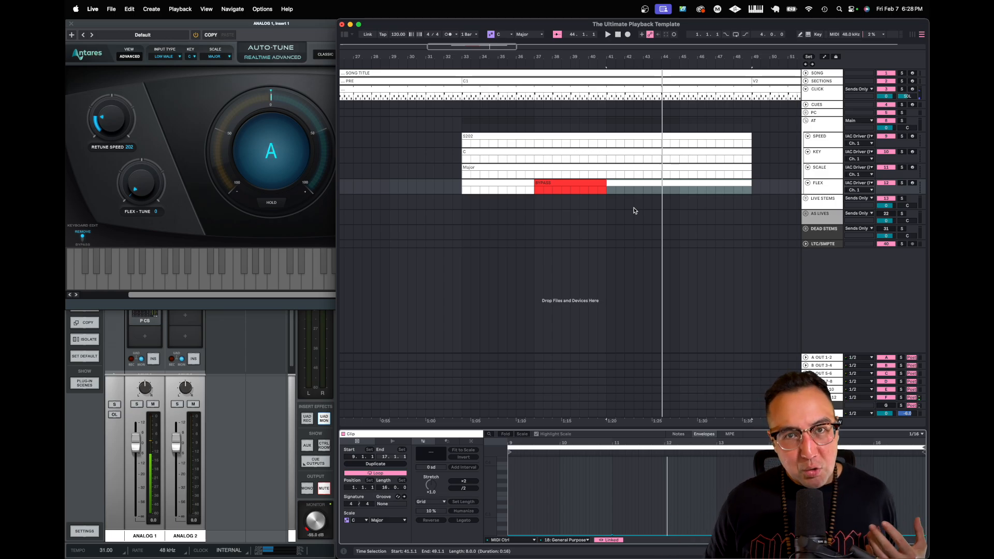
# Import AT Presets.als from the AT Presets Project folder into the arrangement beneath the LTC/SMPTE track
pyautogui.press('-')
pyautogui.press('-')
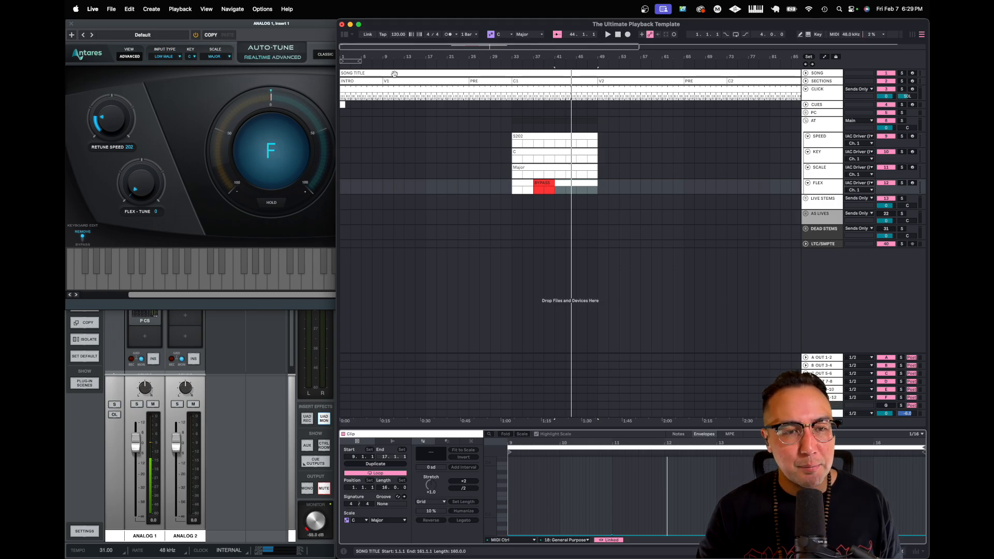
pyautogui.click(344, 34)
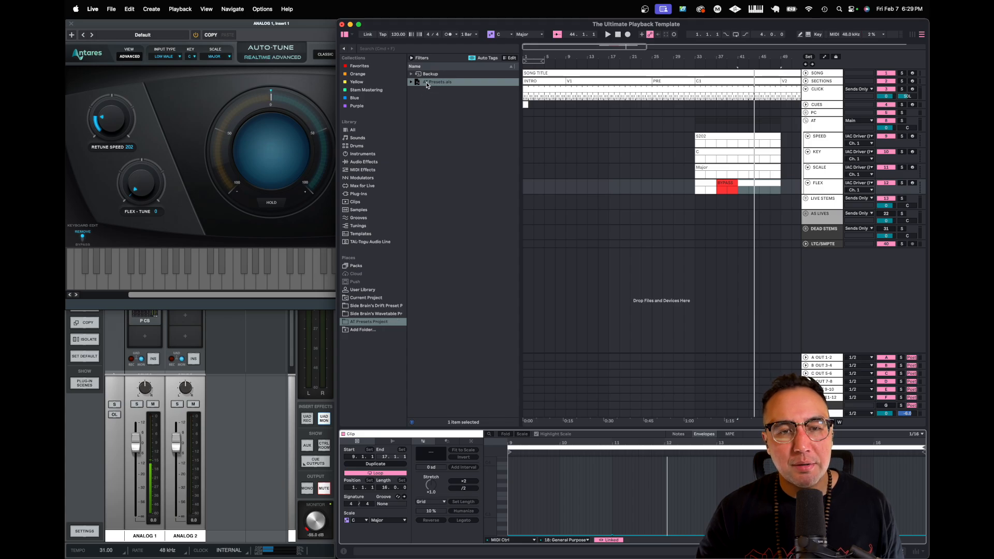
pyautogui.moveTo(427, 82); pyautogui.dragTo(827, 275)
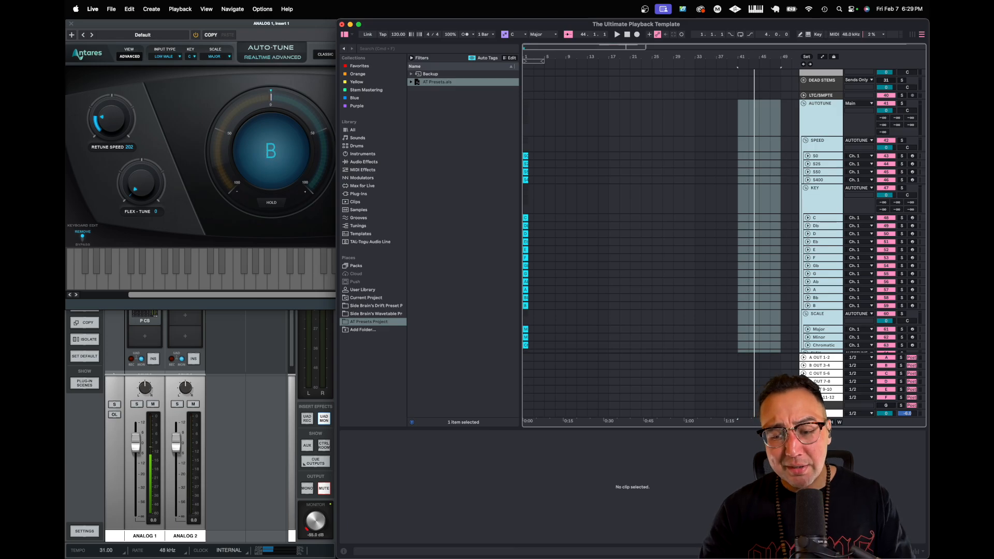
# Hide the clip view and the browser so the imported AUTOTUNE preset tracks have more room
pyautogui.press('super+alt+l')
pyautogui.click(632, 305)
pyautogui.scroll(5, 586, 282)
pyautogui.hscroll(-5, 586, 281)
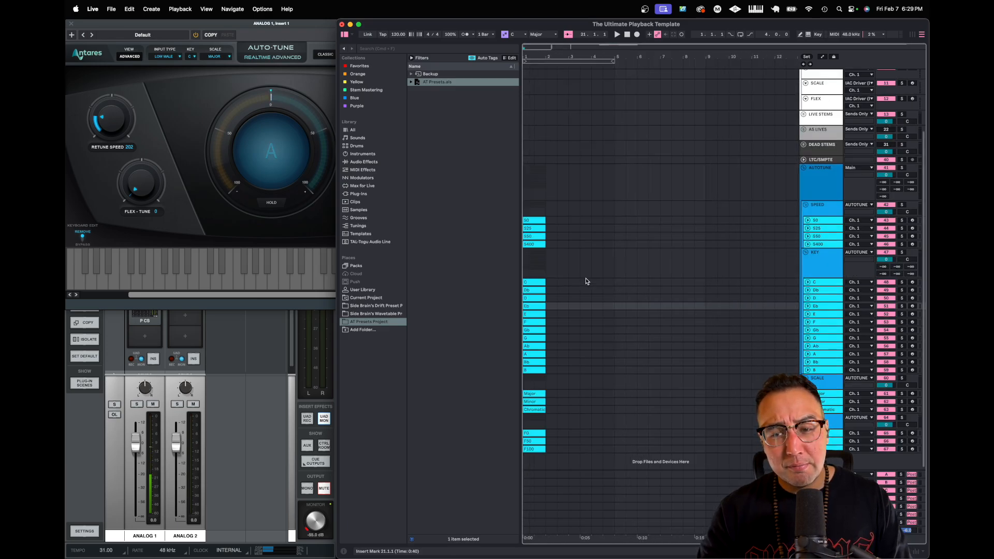
pyautogui.click(345, 35)
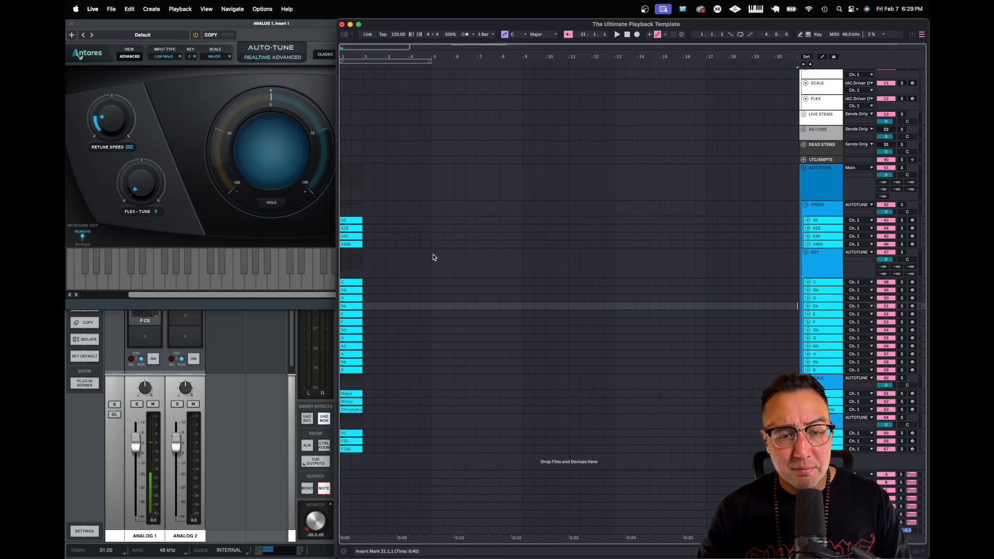
pyautogui.scroll(3, 434, 257)
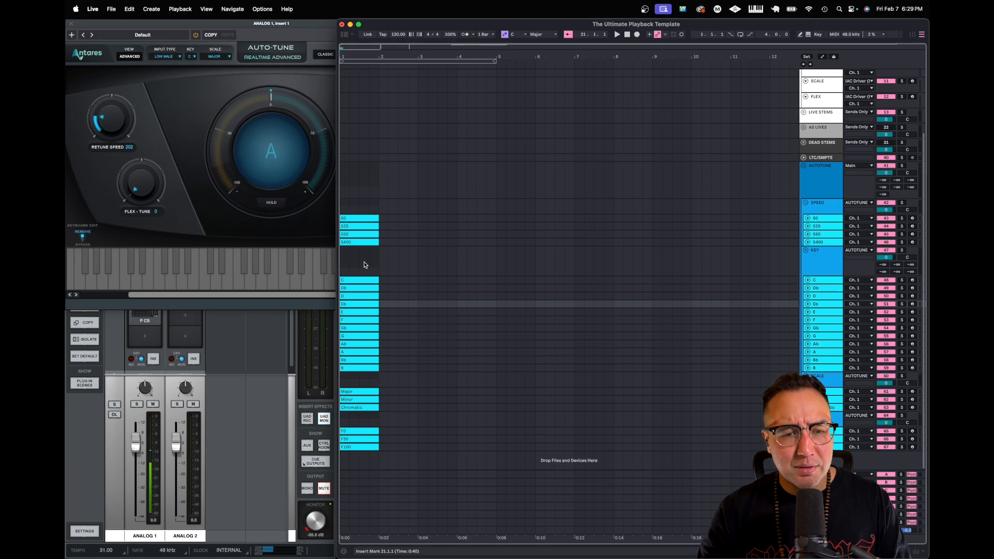
# Examine the imported speed, key, scale and flex preset clips and compare them with Auto-Tune's list of scales
pyautogui.click(351, 225)
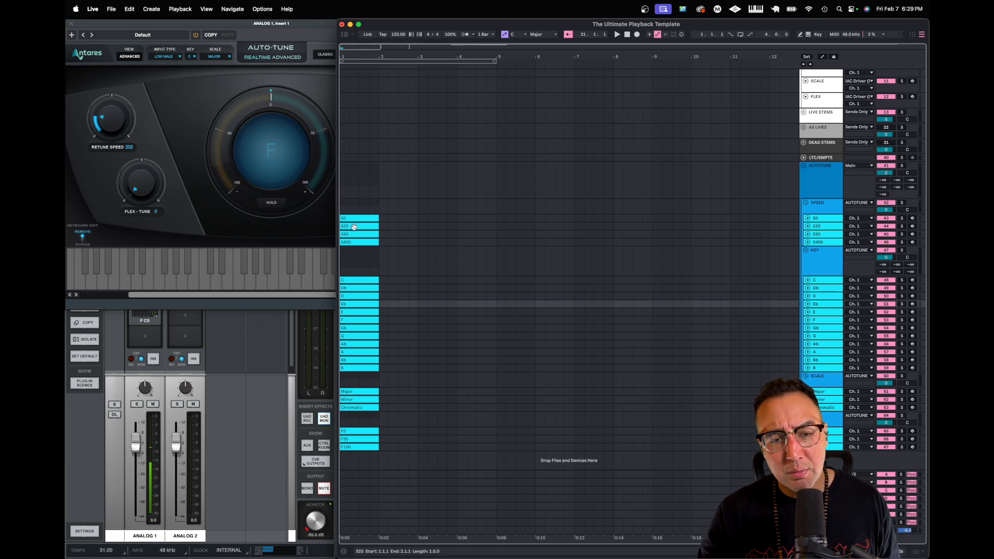
pyautogui.click(365, 255)
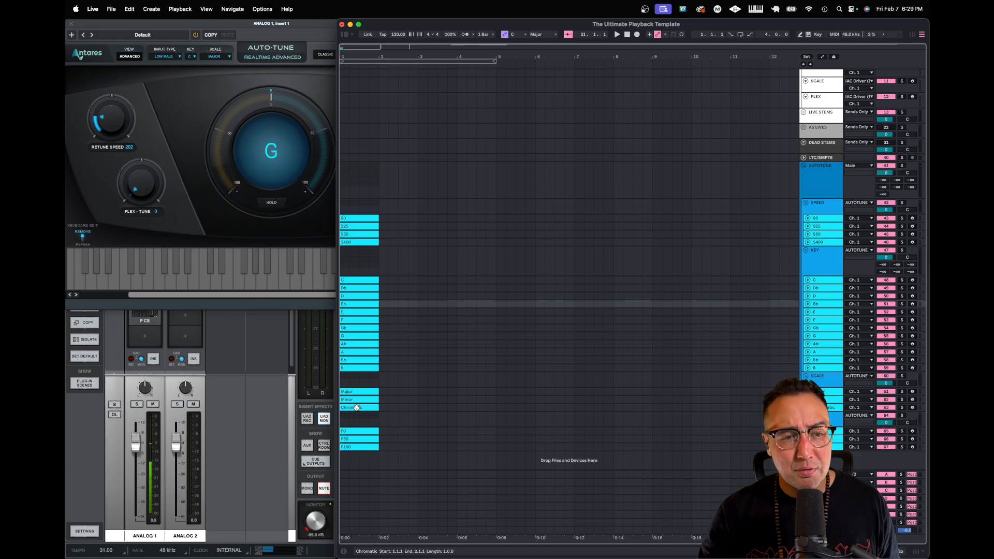
pyautogui.click(228, 60)
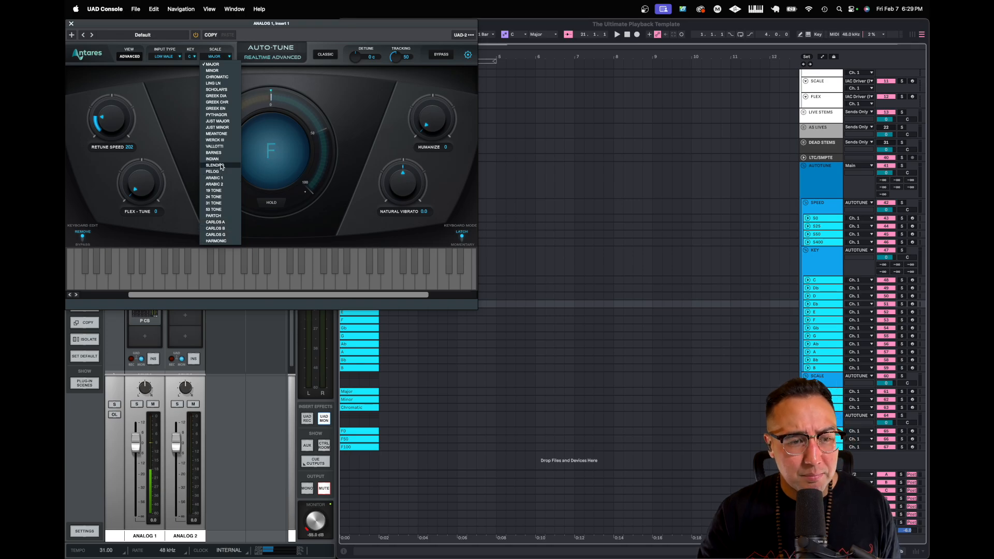
pyautogui.click(564, 26)
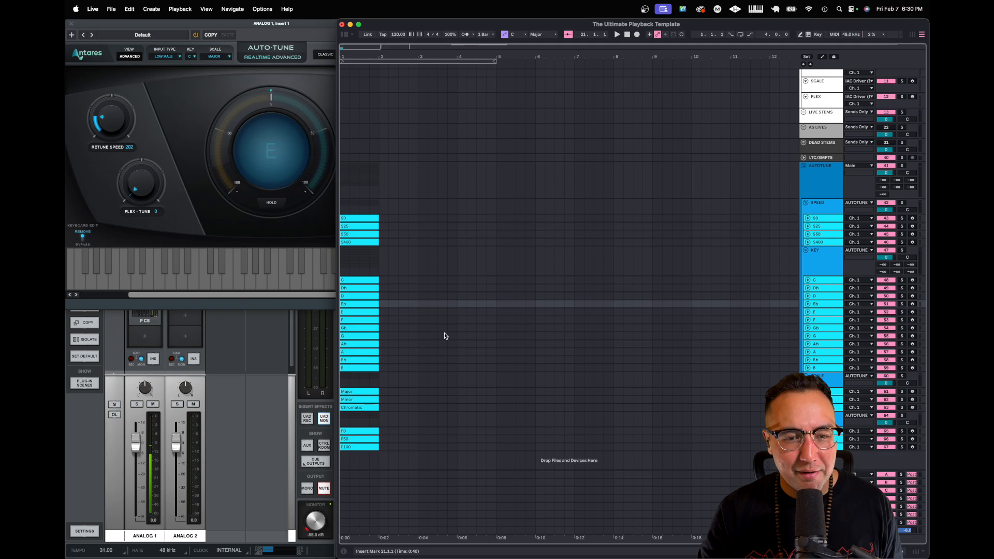
pyautogui.scroll(3, 412, 348)
pyautogui.hscroll(-3, 413, 349)
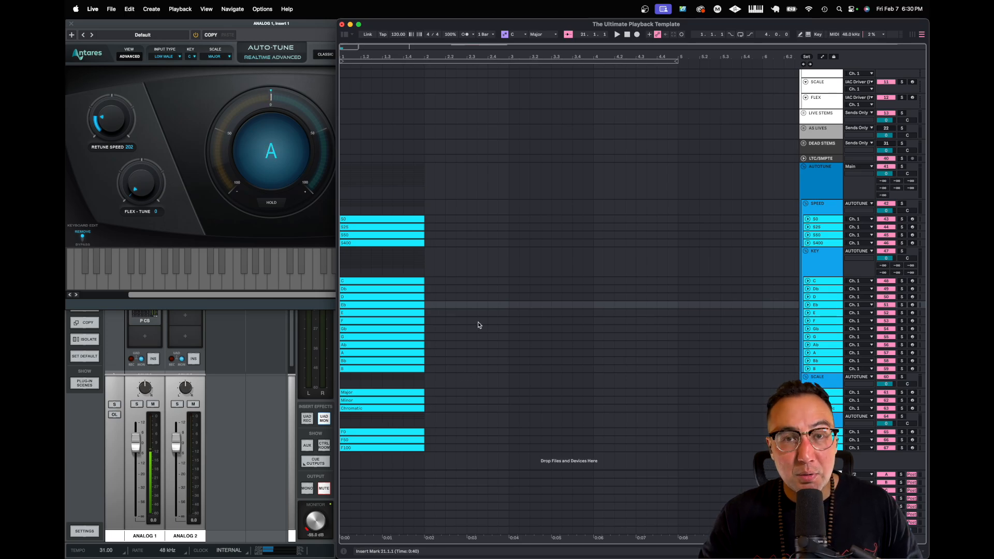
pyautogui.scroll(3, 479, 325)
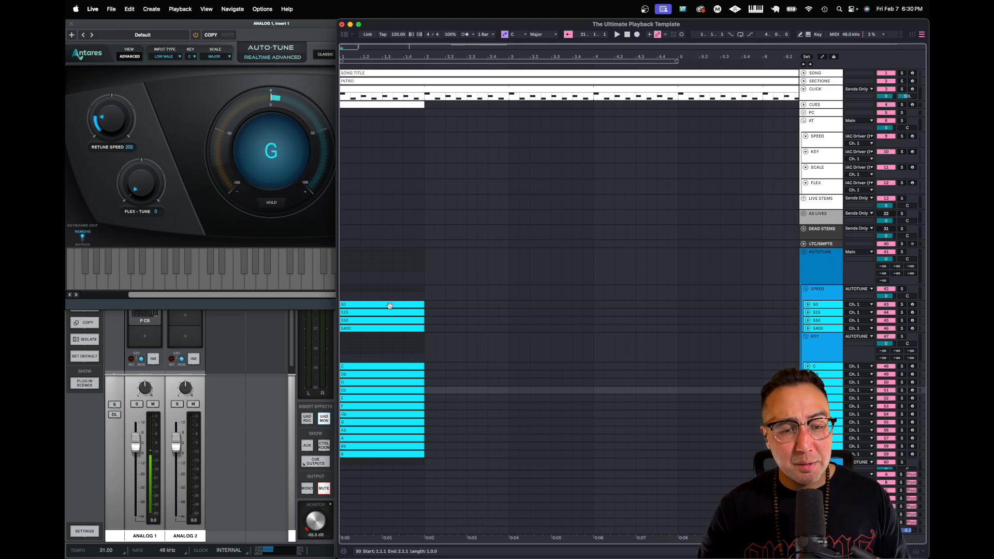
# Copy the S50 preset clip to the SPEED track and the A preset clip to the KEY track at bar 3
pyautogui.moveTo(358, 321); pyautogui.dragTo(528, 147)
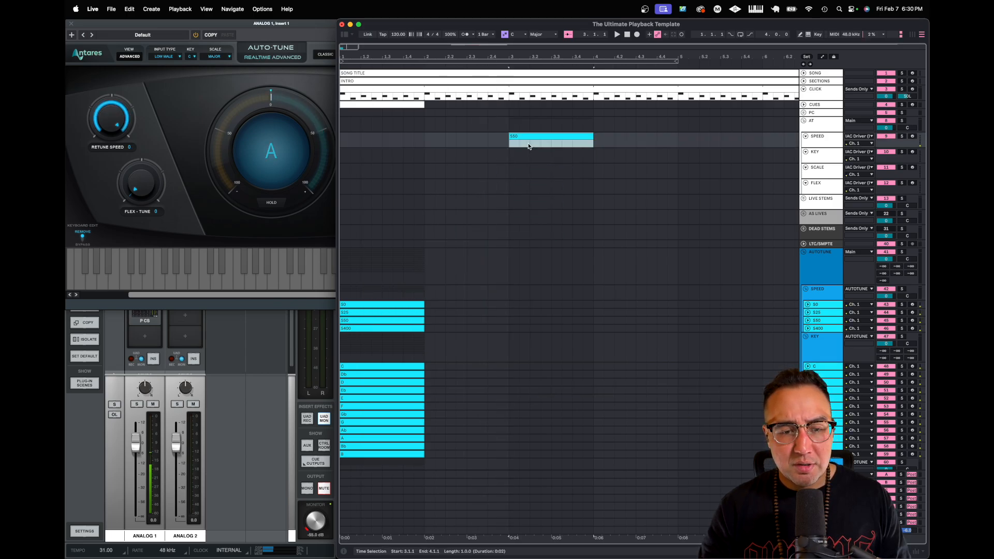
pyautogui.moveTo(352, 435); pyautogui.dragTo(522, 158)
# Copy the Minor preset clip to the SCALE track at bar 3
pyautogui.scroll(-4, 482, 275)
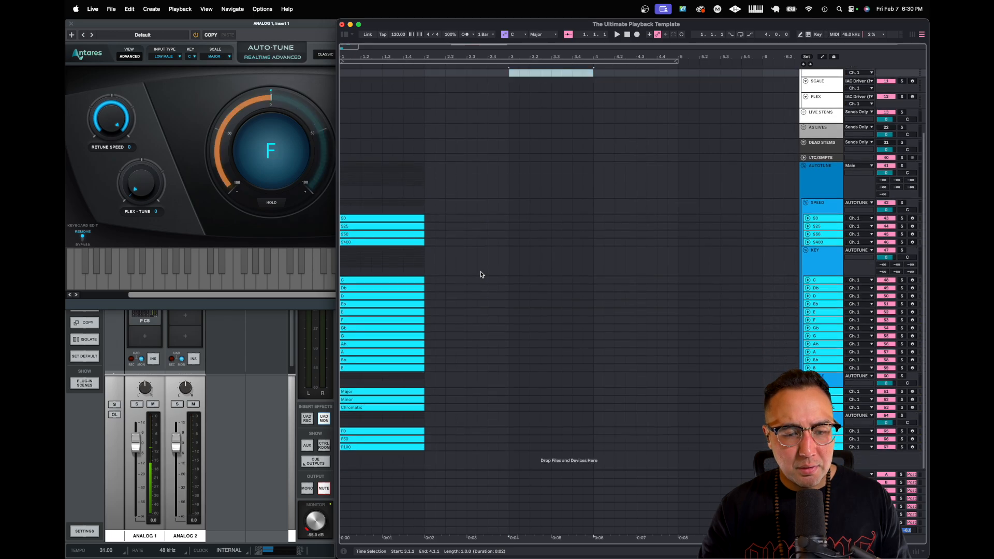
pyautogui.click(375, 400)
pyautogui.press('super+c')
pyautogui.scroll(3, 496, 243)
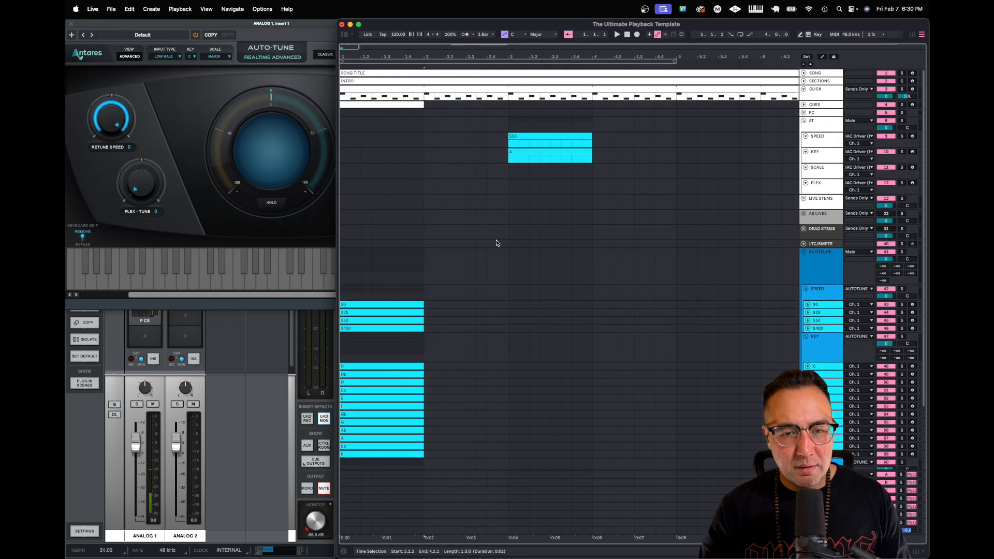
pyautogui.click(510, 178)
pyautogui.press('super+v')
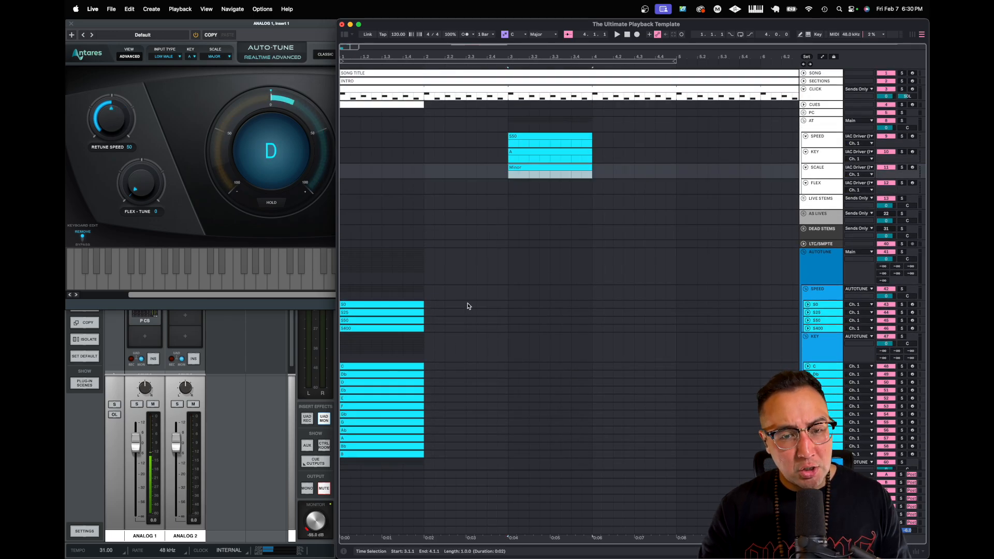
# Copy the F100 preset clip to the FLEX track at bar 3
pyautogui.scroll(-3, 459, 316)
pyautogui.click(377, 433)
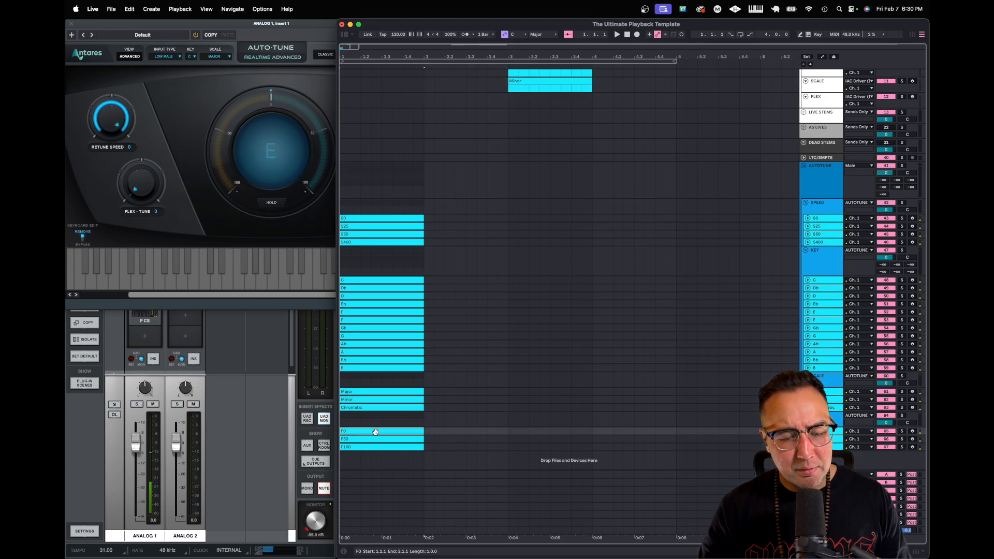
pyautogui.click(375, 451)
pyautogui.scroll(3, 455, 282)
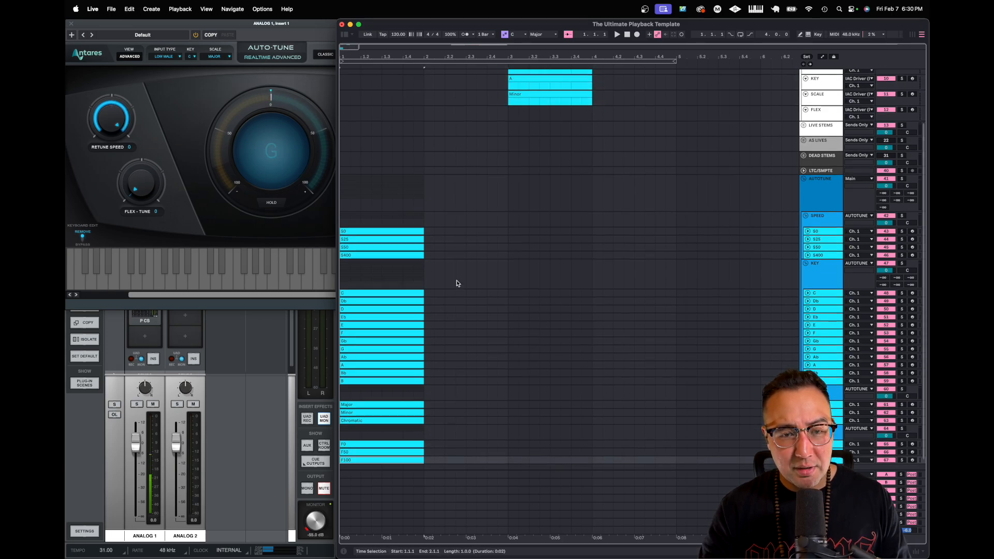
pyautogui.click(509, 187)
pyautogui.press('super+v')
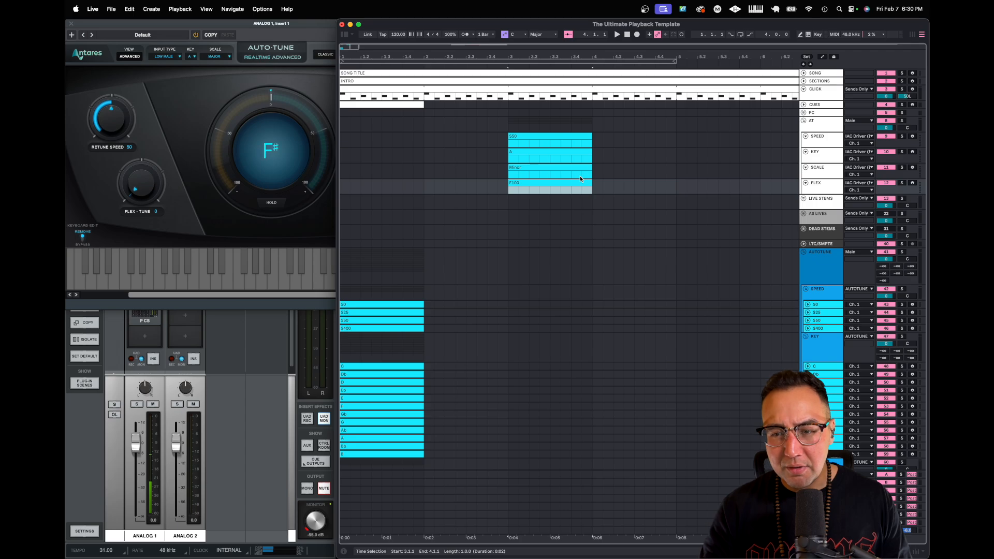
pyautogui.click(591, 135)
pyautogui.moveTo(591, 135)
pyautogui.mouseDown()
pyautogui.moveTo(666, 135)
pyautogui.moveTo(592, 135)
pyautogui.mouseUp()
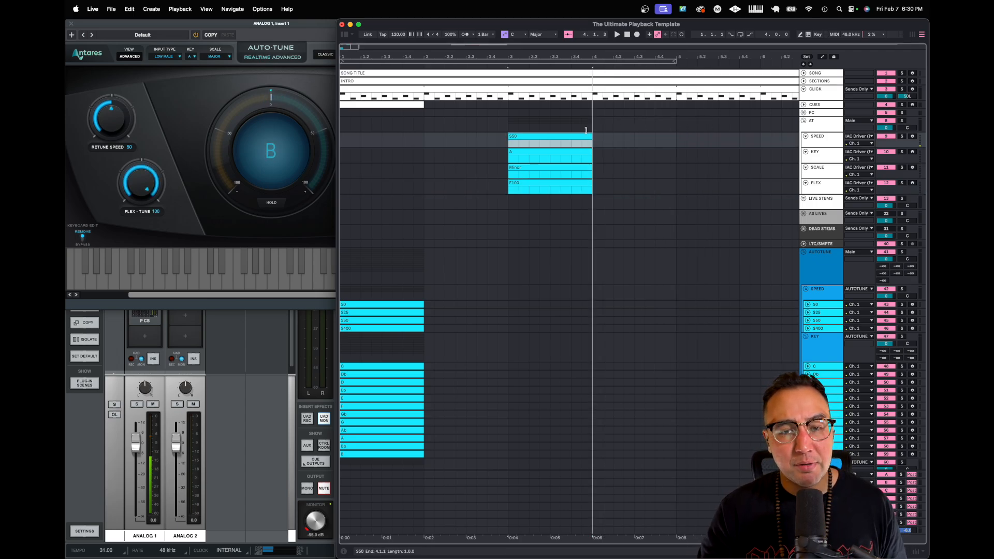
pyautogui.click(553, 182)
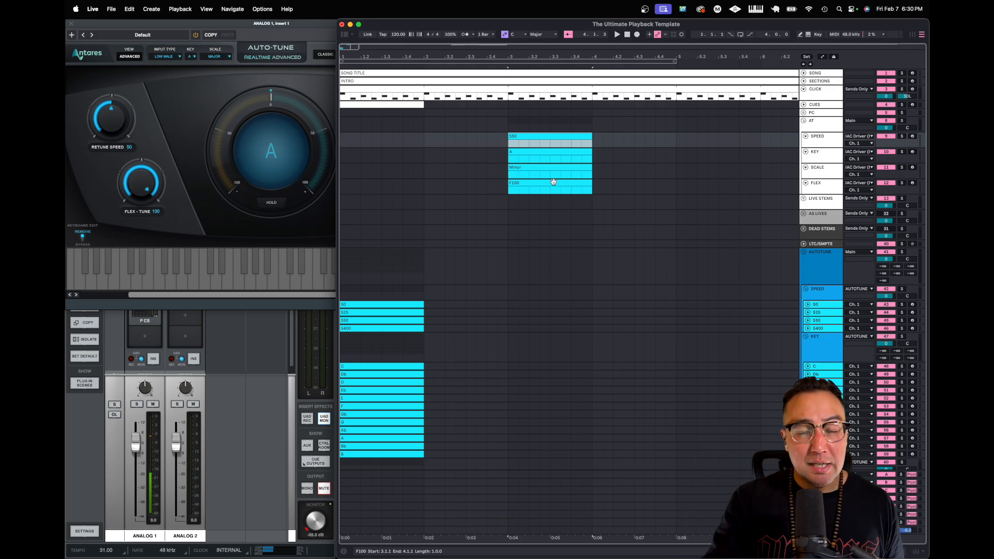